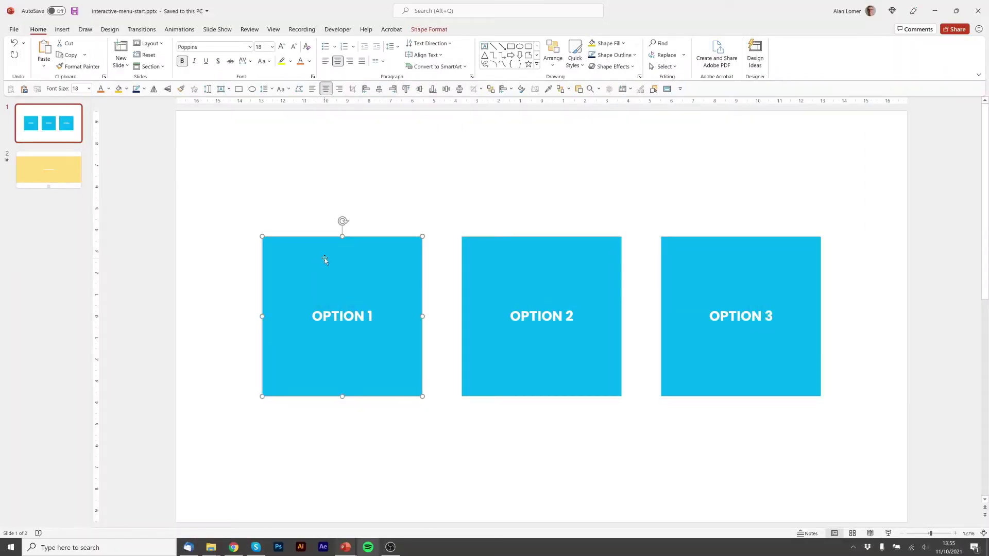
- Duplicate slide 1 three times to get four identical menu slides
left_click(67, 135)
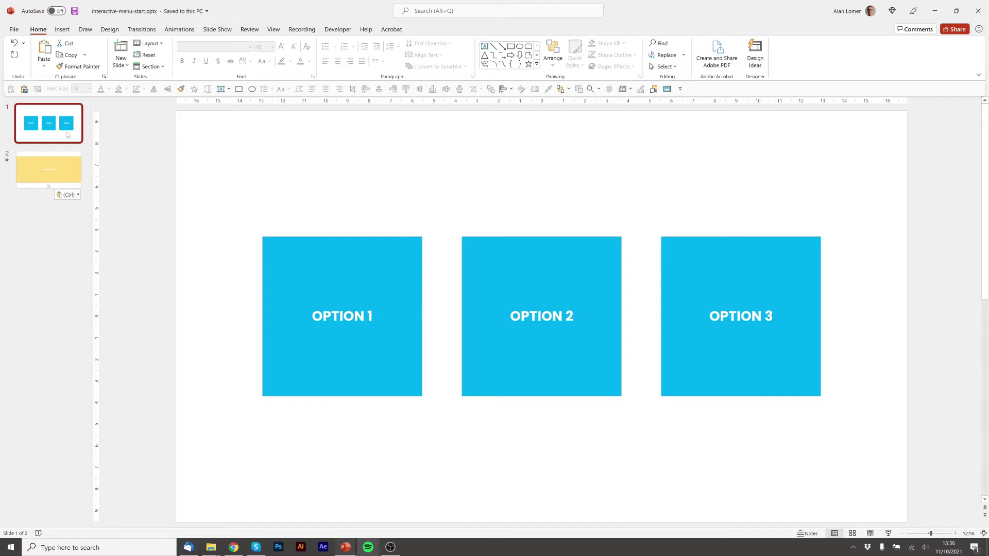
key("ctrl+d")
key("ctrl+d")
key("ctrl+d")
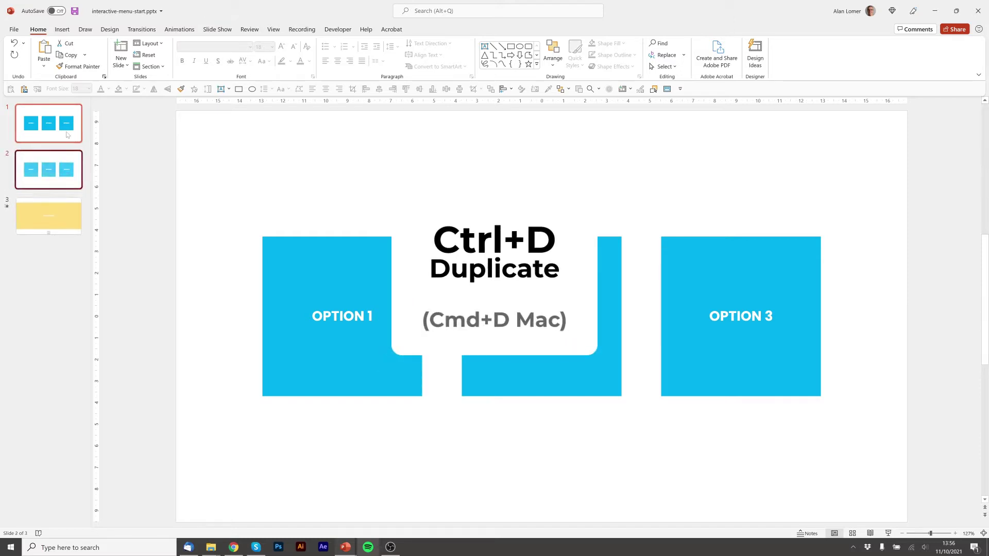
- Fill the OPTION 1 square on slide 2 with golden yellow
left_click(57, 169)
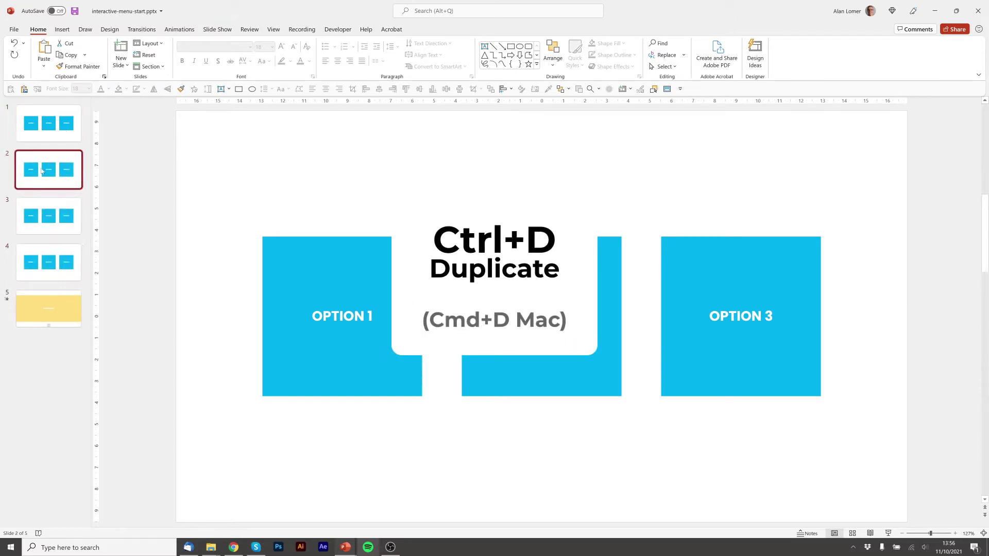
left_click(378, 255)
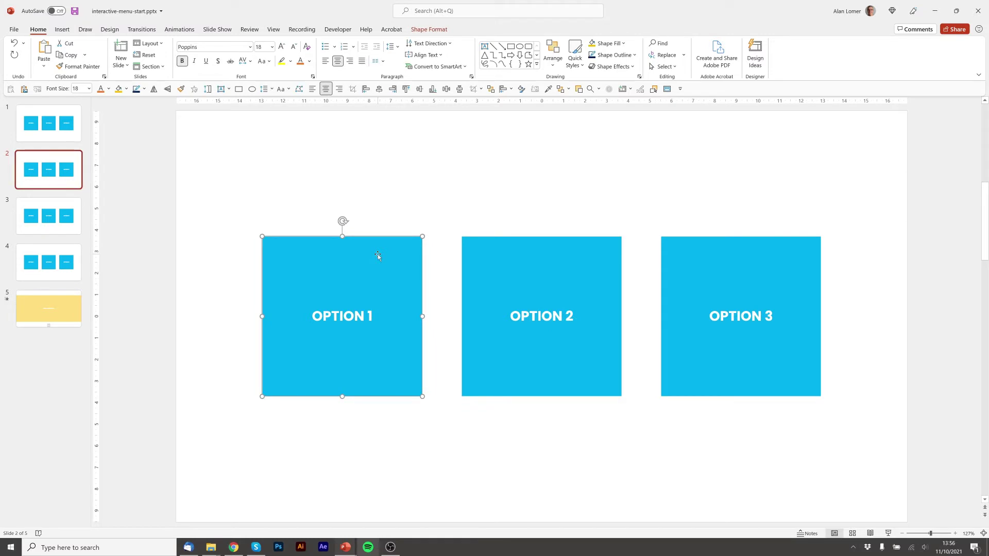
left_click(591, 45)
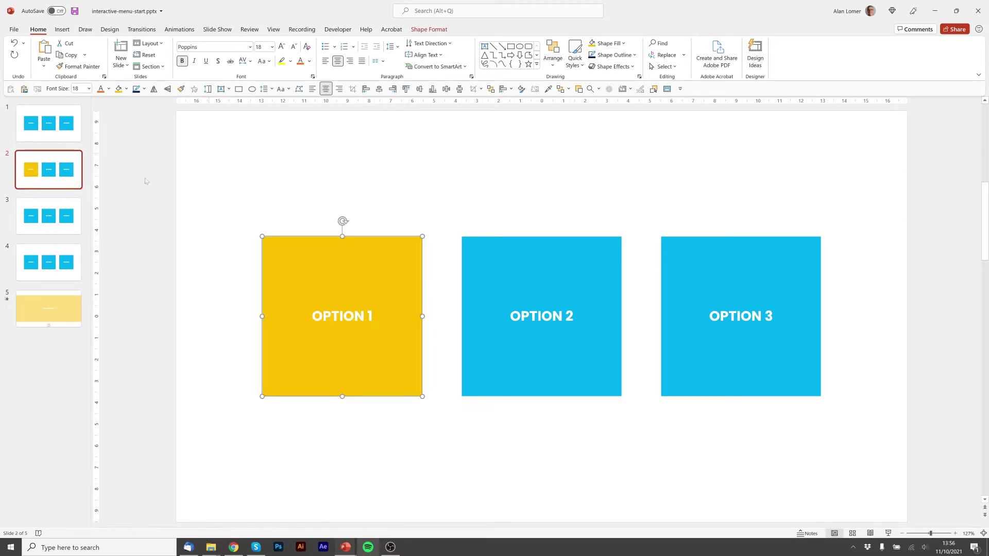
- Fill the OPTION 2 square on slide 3 with golden yellow
left_click(62, 224)
left_click(519, 255)
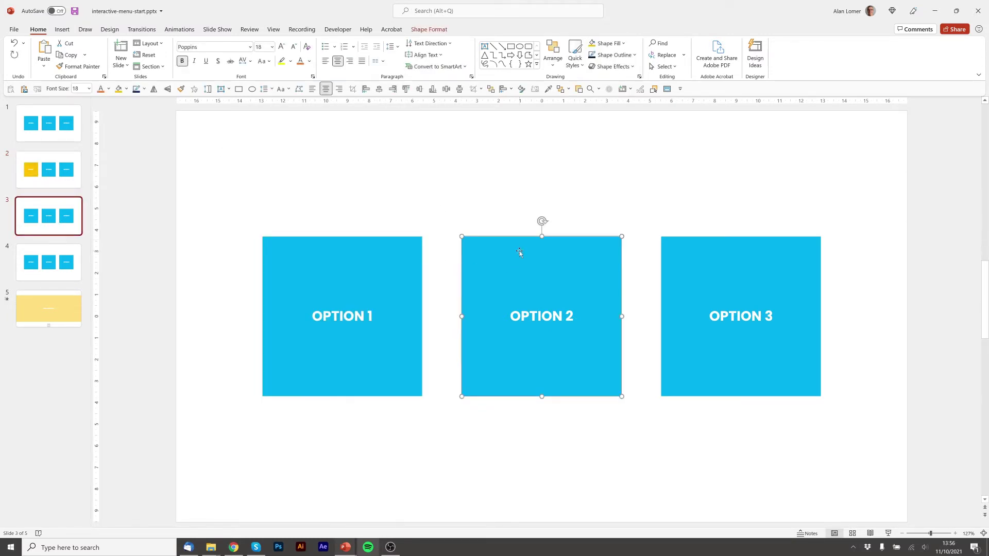
left_click(592, 44)
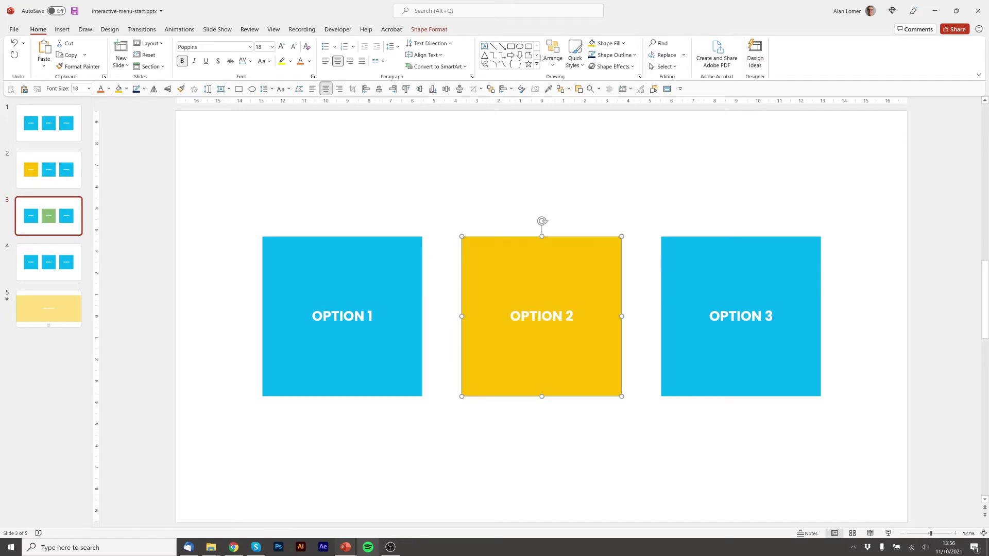
- Fill the OPTION 3 square on slide 4 with golden yellow
left_click(56, 263)
left_click(689, 249)
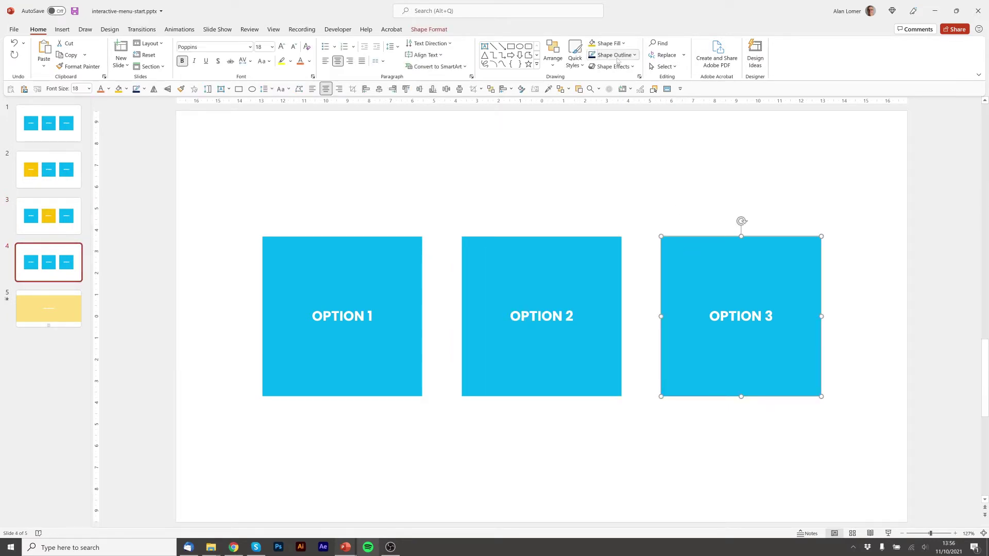
left_click(591, 44)
left_click(350, 227)
- Give the OPTION 1 square on slide 1 a mouse-over action that hyperlinks to Slide 2
key("Home")
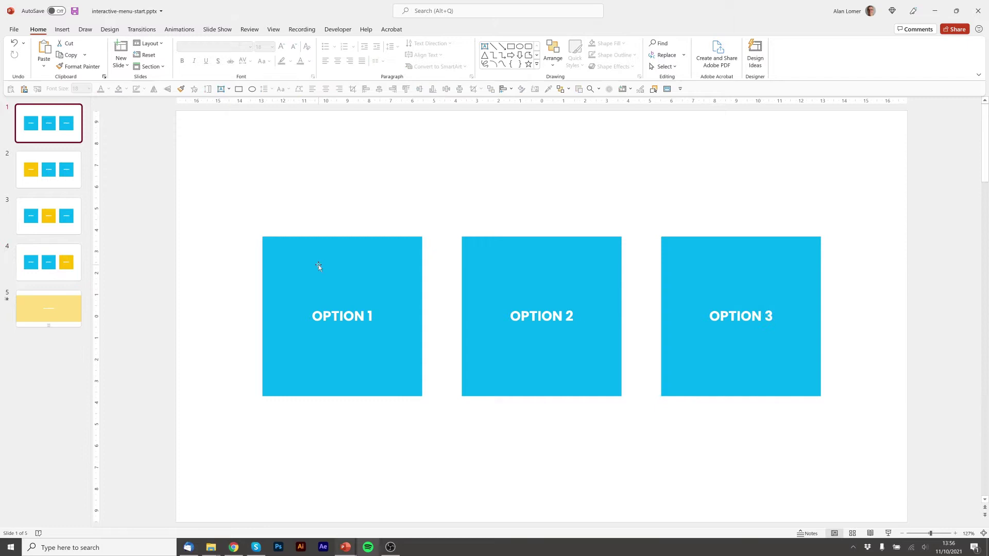
left_click(360, 251)
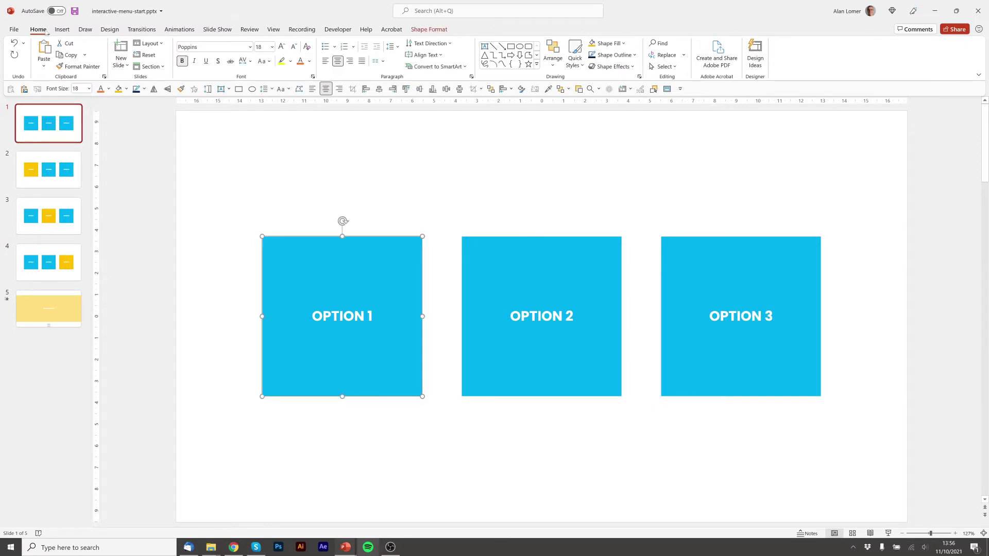
left_click(62, 30)
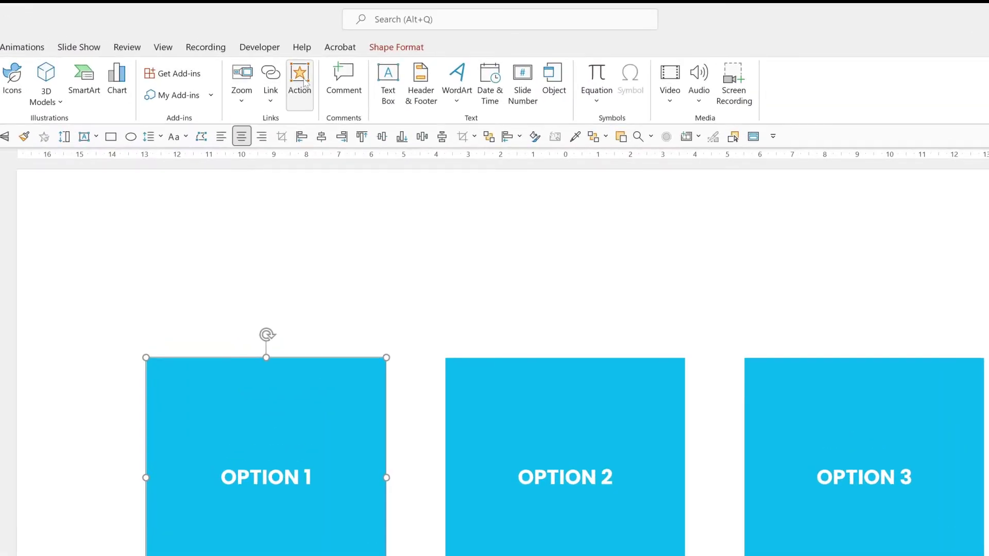
left_click(300, 80)
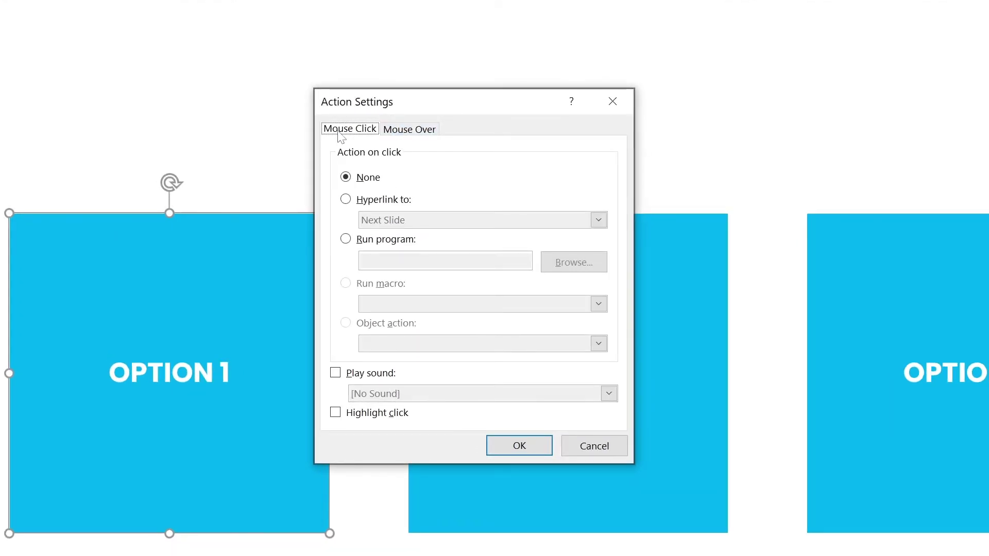
left_click(413, 135)
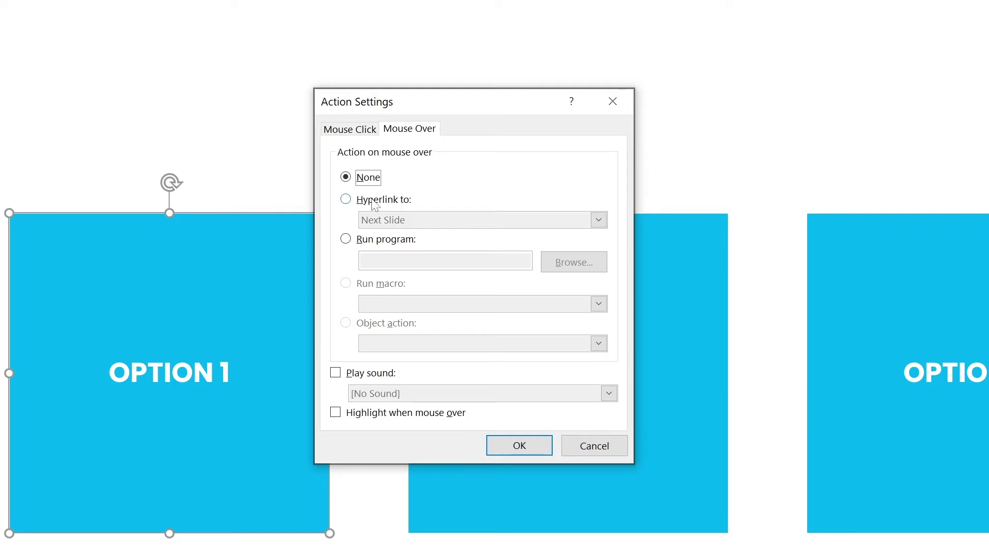
left_click(346, 200)
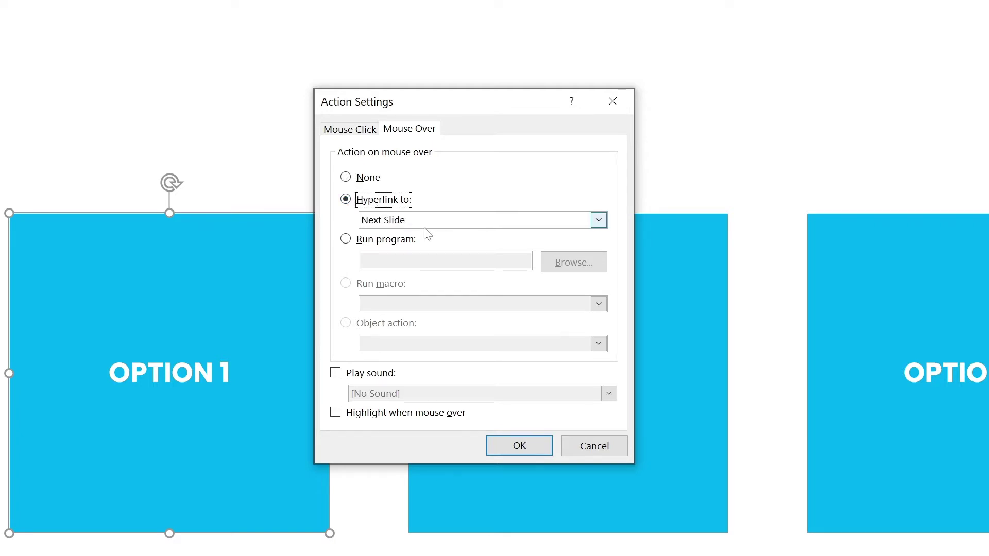
left_click(427, 220)
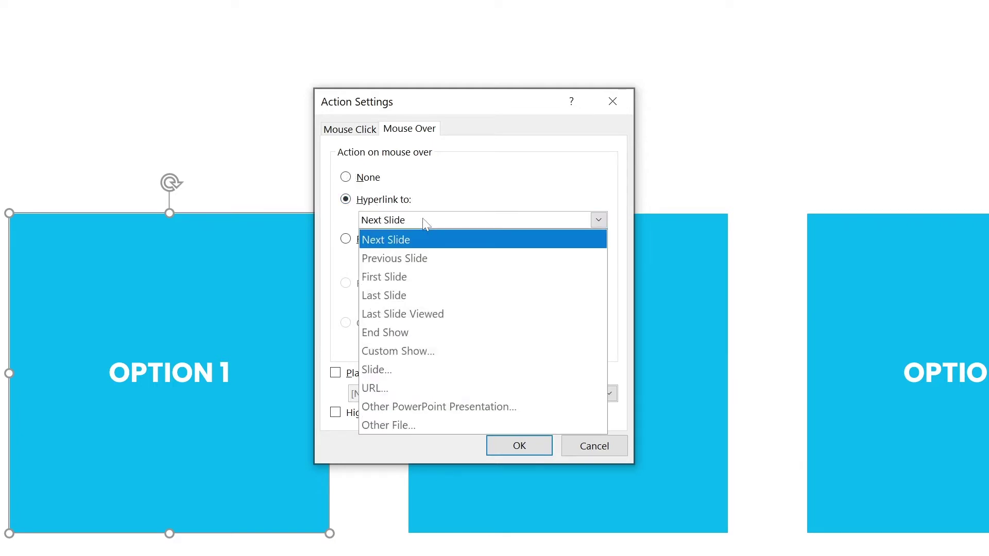
left_click(407, 373)
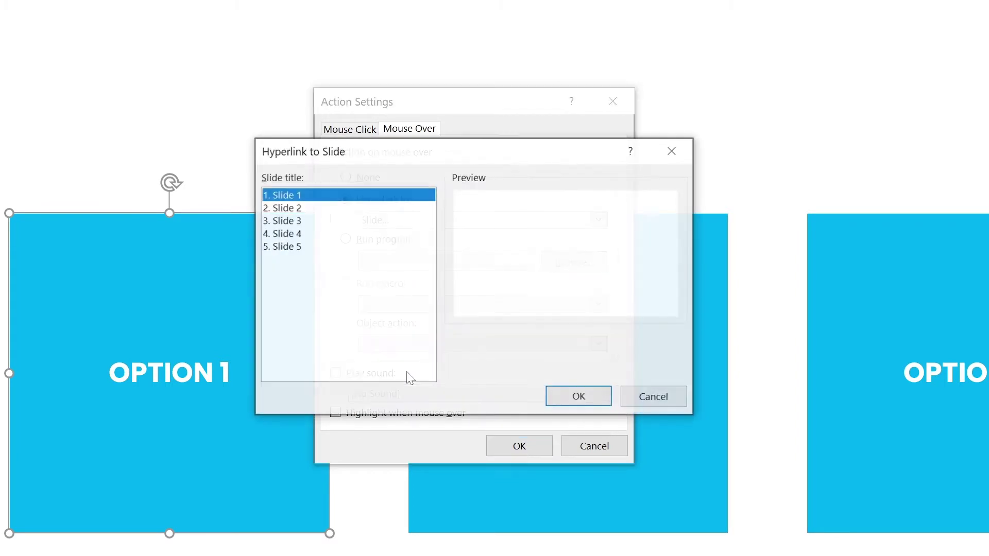
left_click(296, 209)
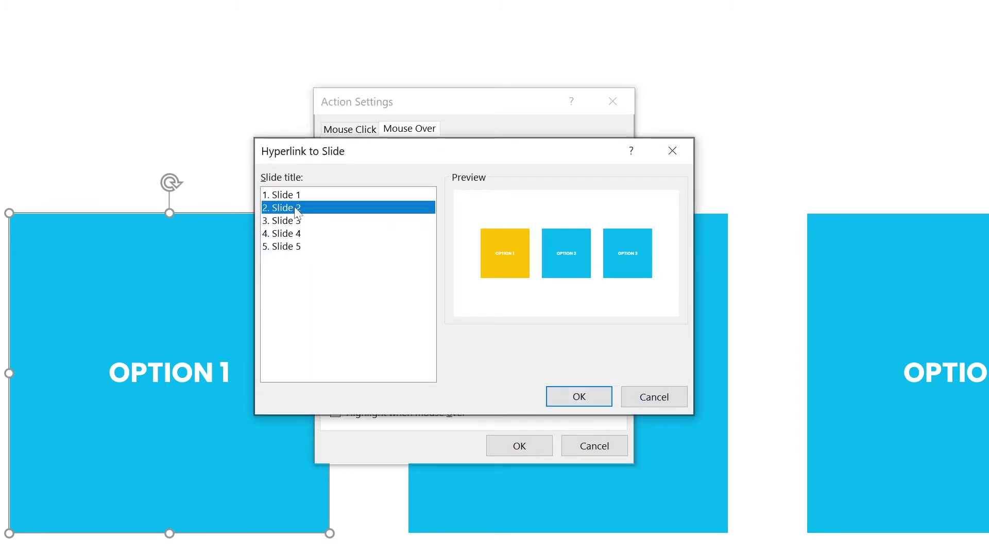
left_click(560, 397)
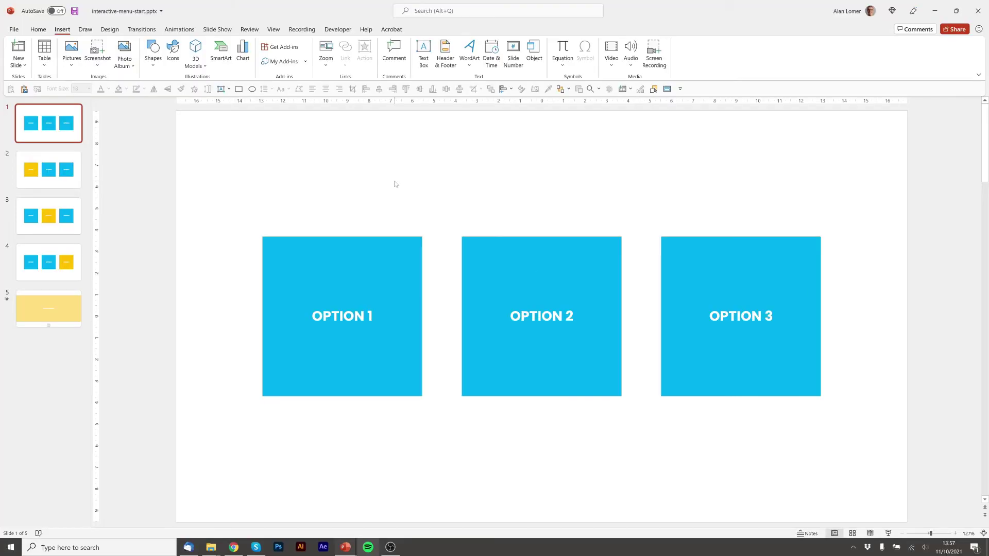
- Give the OPTION 2 square on slide 1 a mouse-over action that hyperlinks to Slide 3
left_click(504, 263)
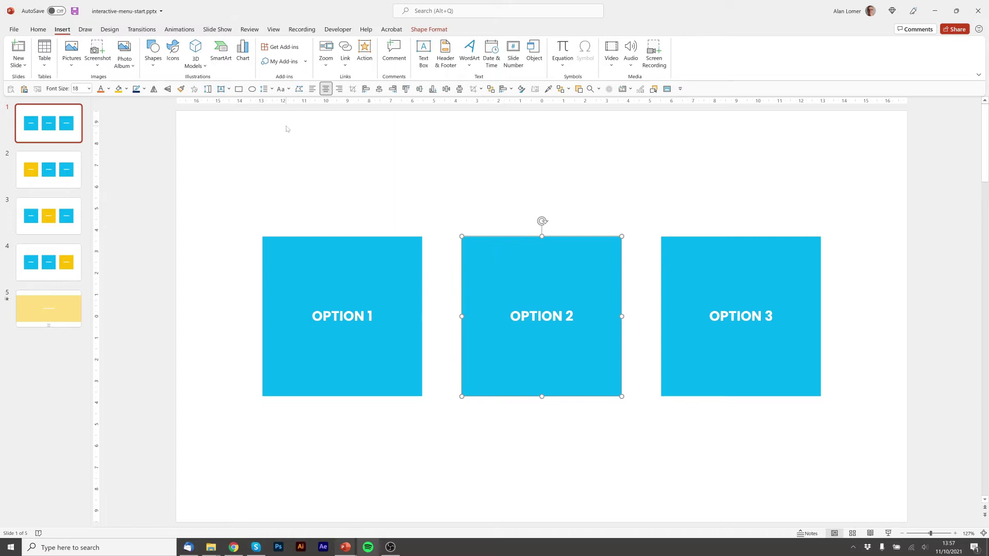
left_click(364, 52)
left_click(458, 195)
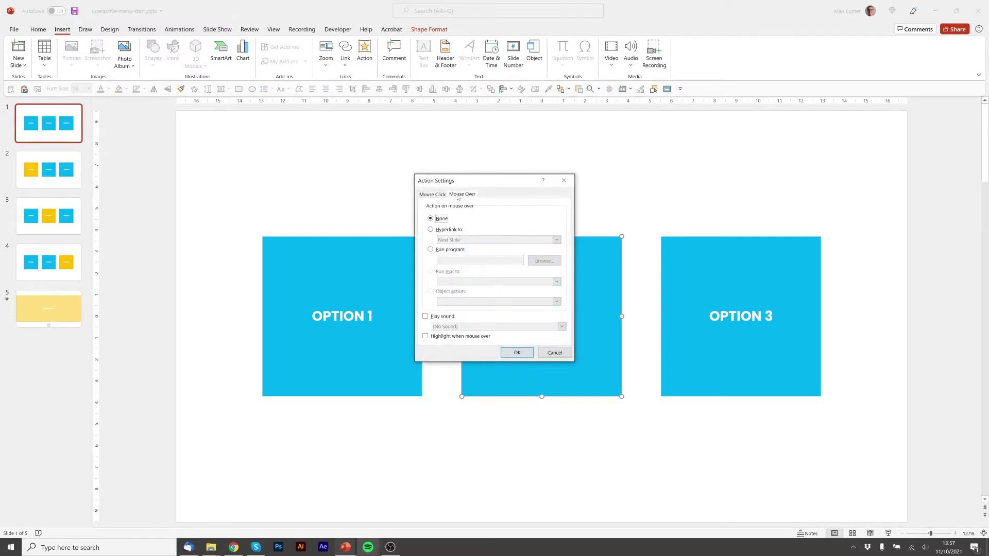
left_click(436, 229)
left_click(556, 240)
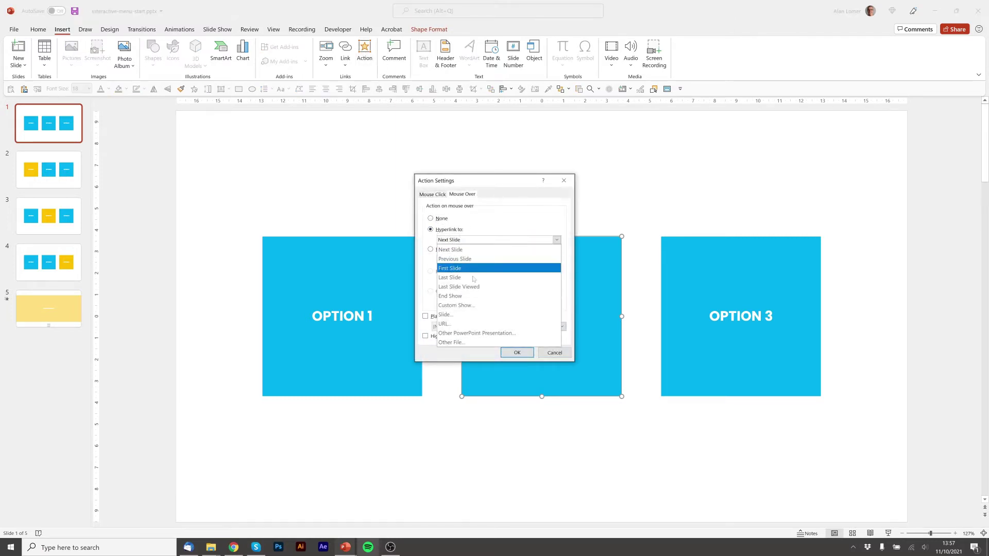
left_click(470, 314)
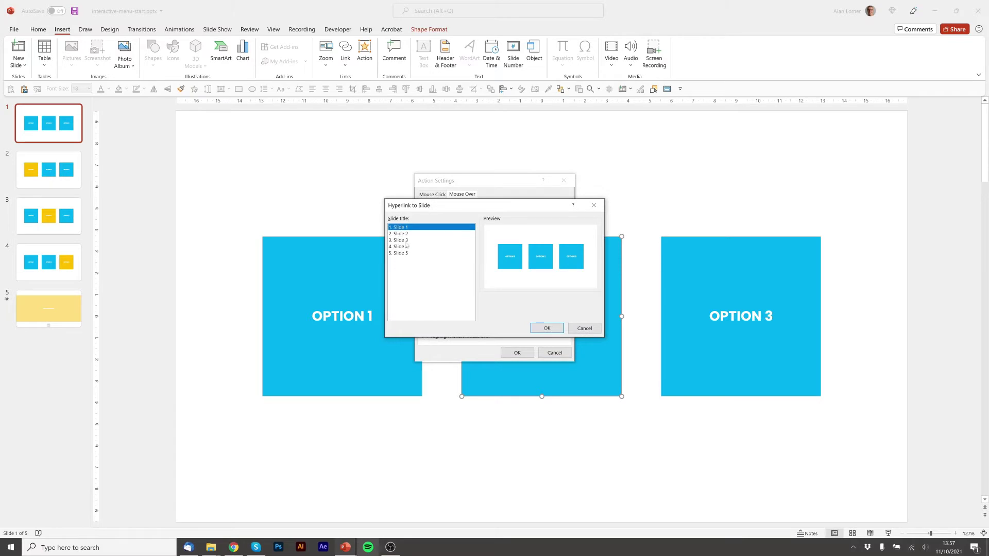
left_click(402, 240)
left_click(546, 328)
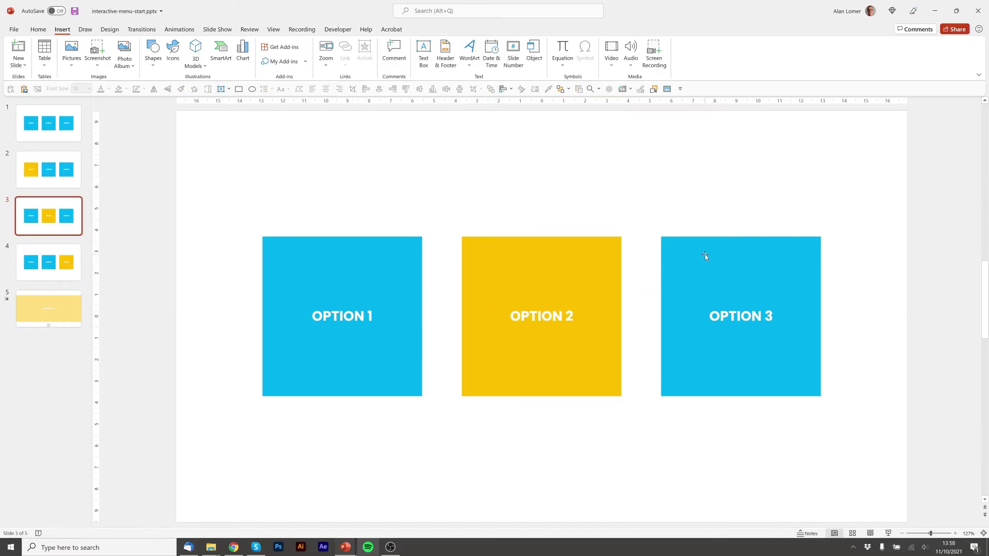
- Give the OPTION 3 square on slide 1 a mouse-over action that hyperlinks to Slide 4
left_click(48, 123)
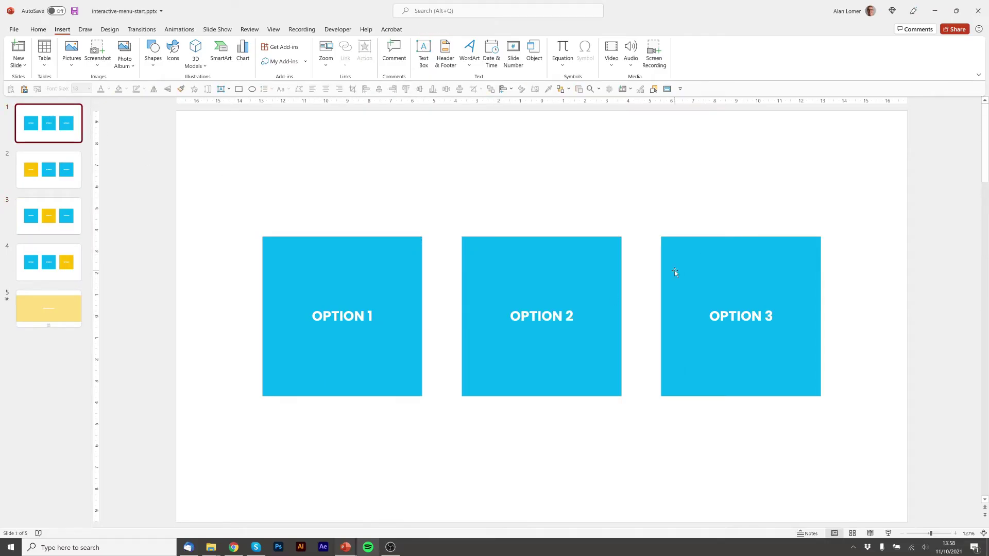
left_click(678, 256)
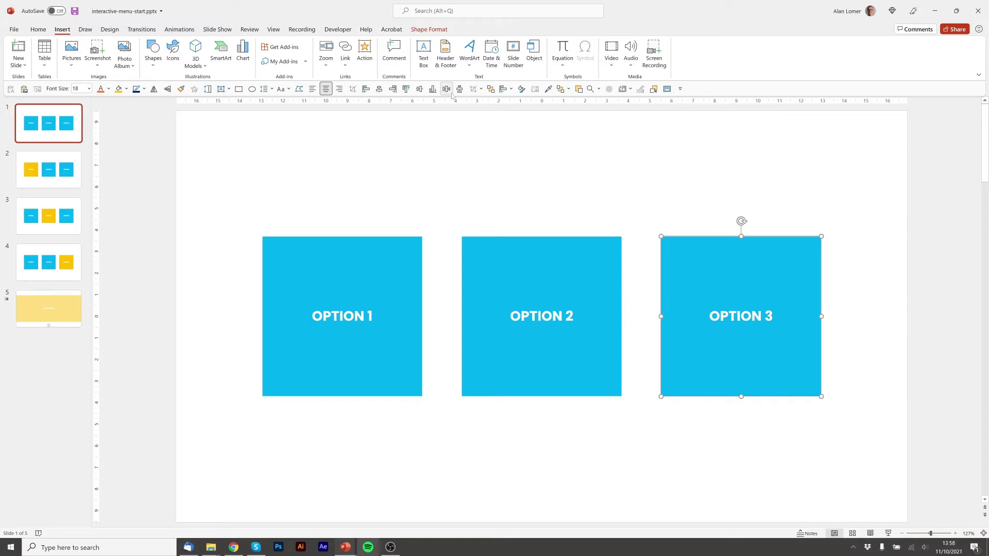
left_click(364, 52)
left_click(462, 194)
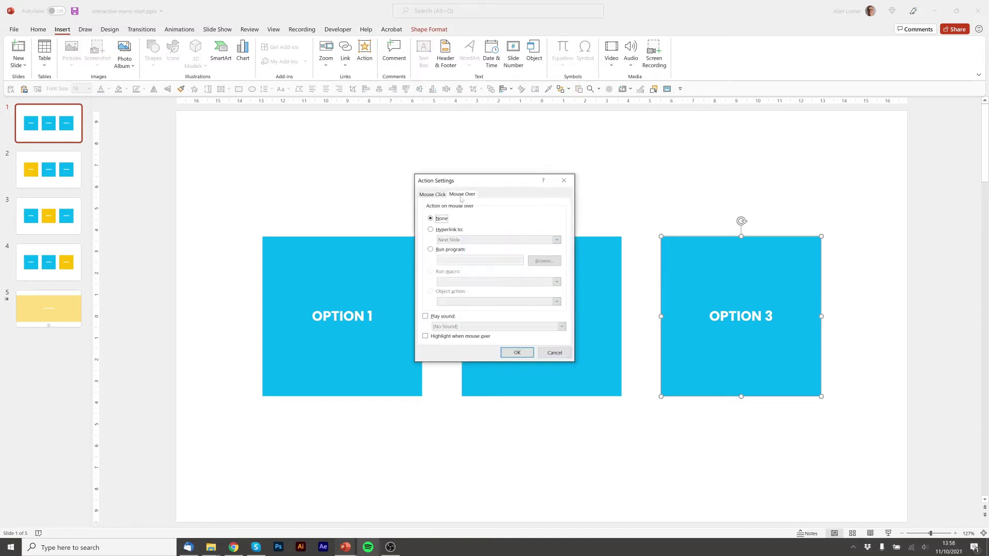
left_click(446, 229)
left_click(451, 240)
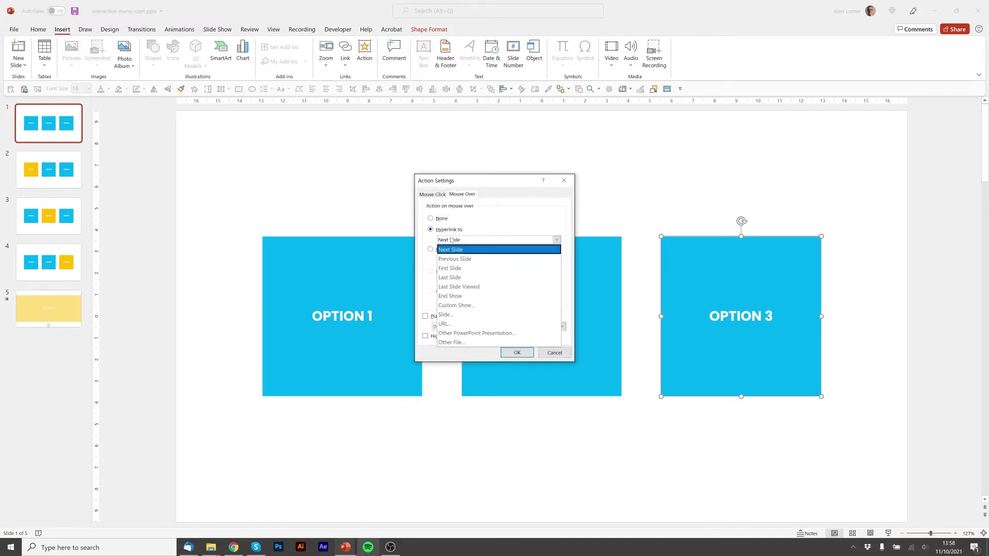
left_click(452, 314)
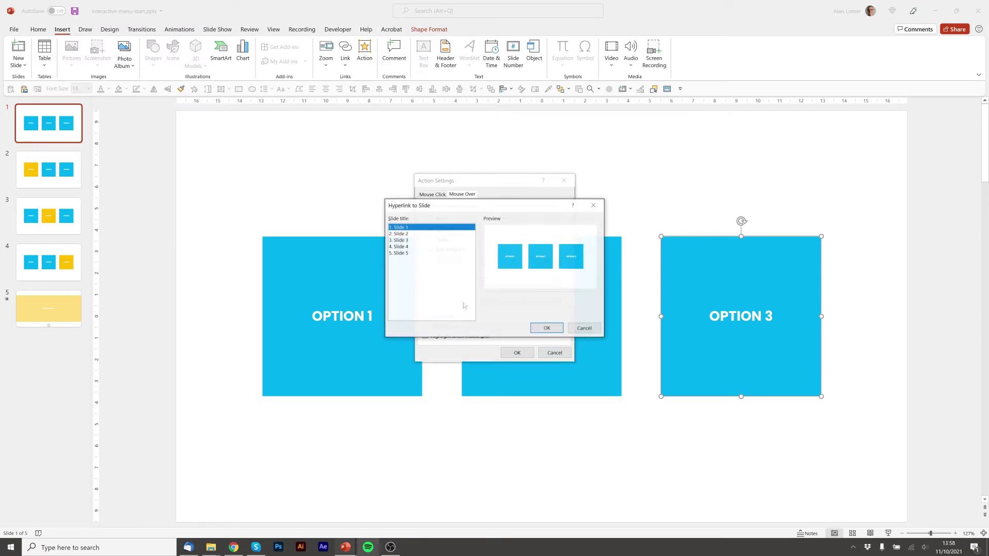
left_click(409, 249)
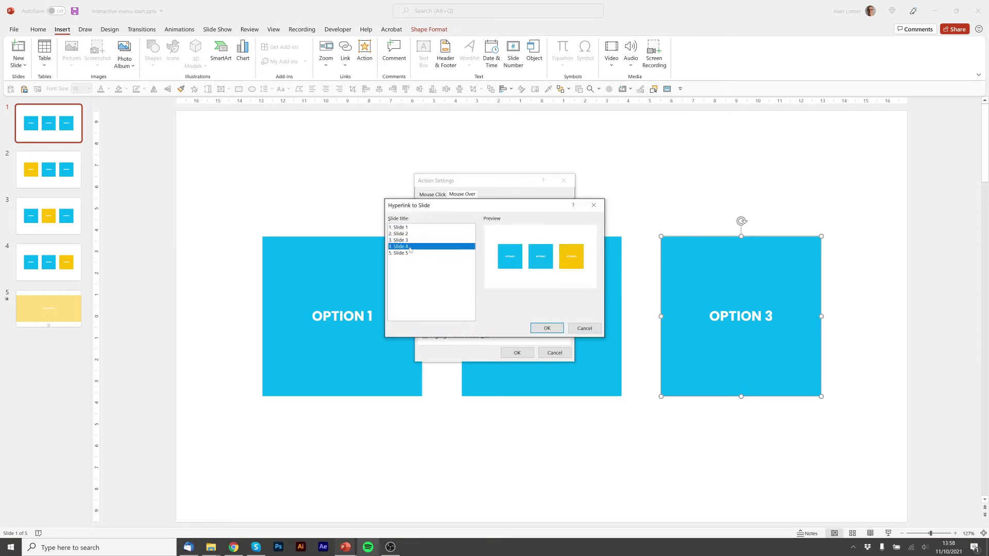
left_click(553, 328)
left_click(517, 352)
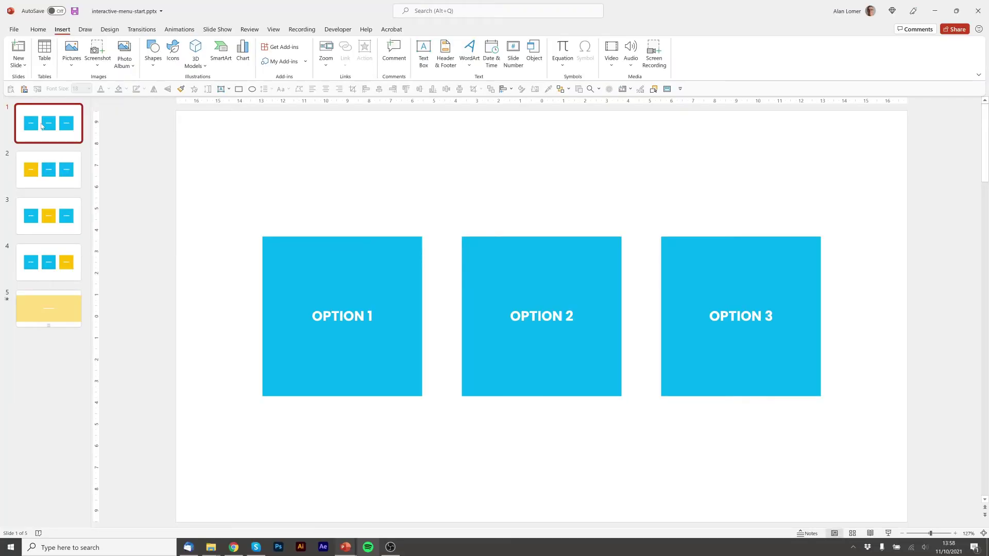
left_click(330, 268)
left_click(531, 273)
left_click(686, 274)
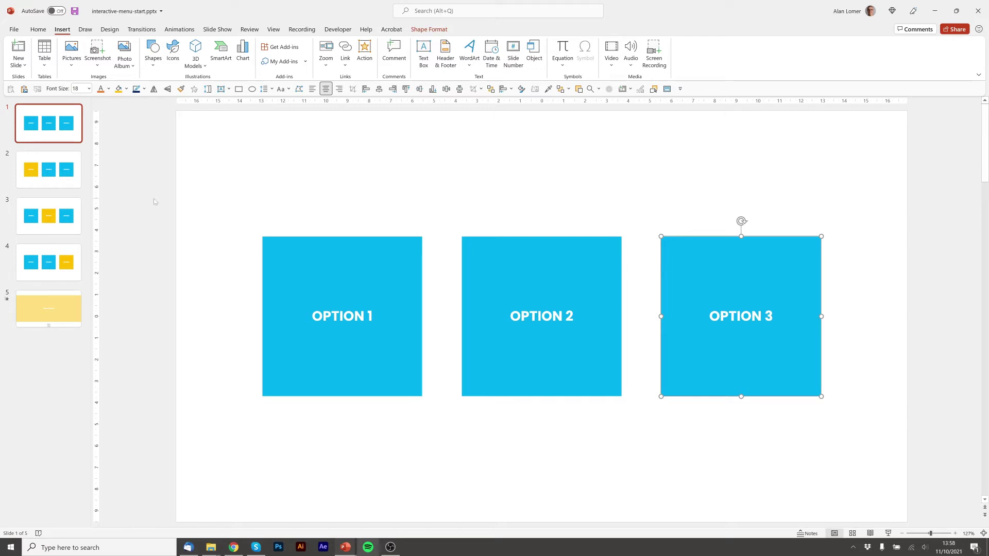
- Draw a rectangle on slide 2 and stretch it over the whole slide, about 33.87 cm wide and 18.96 cm high
left_click(52, 170)
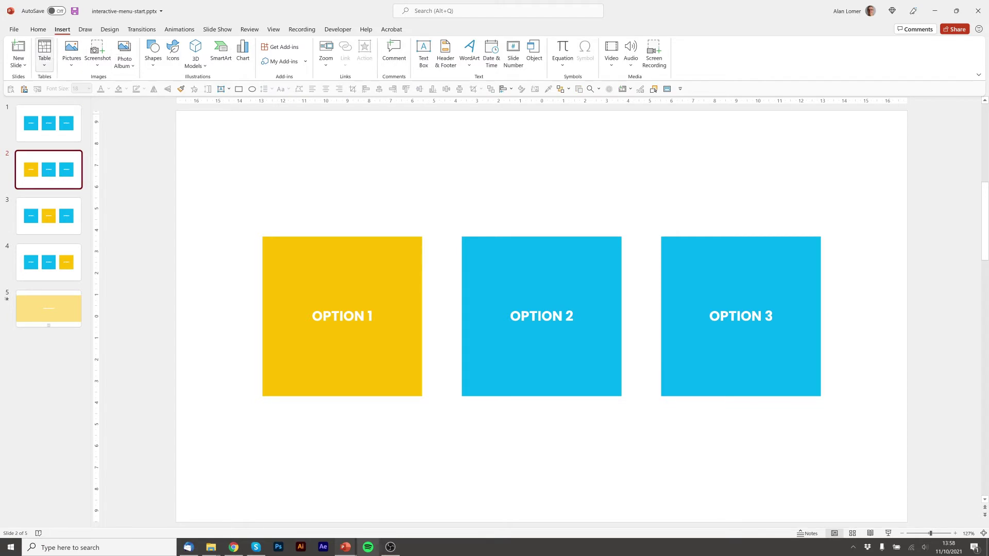
left_click(38, 30)
left_click(510, 46)
left_click_drag(271, 124, 455, 223)
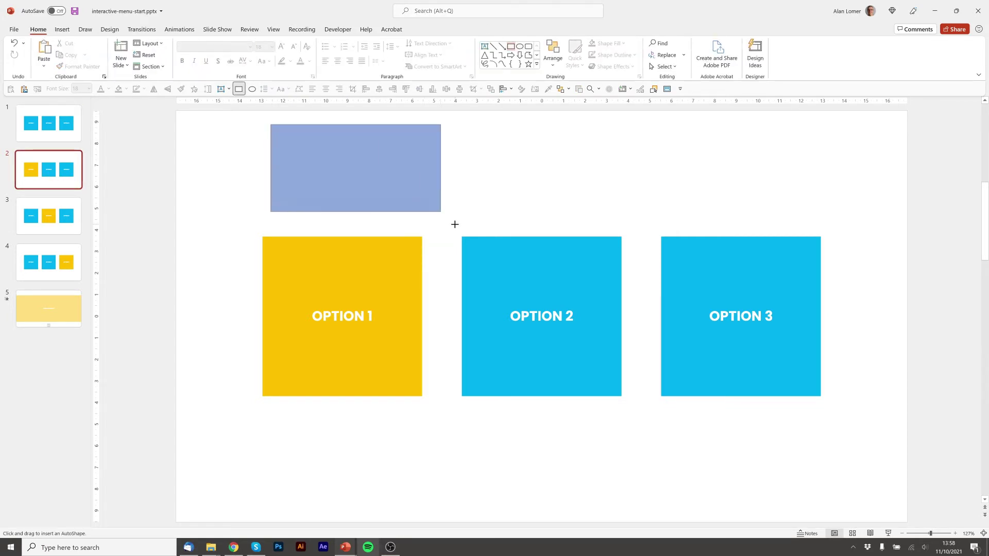
left_click_drag(399, 161, 302, 148)
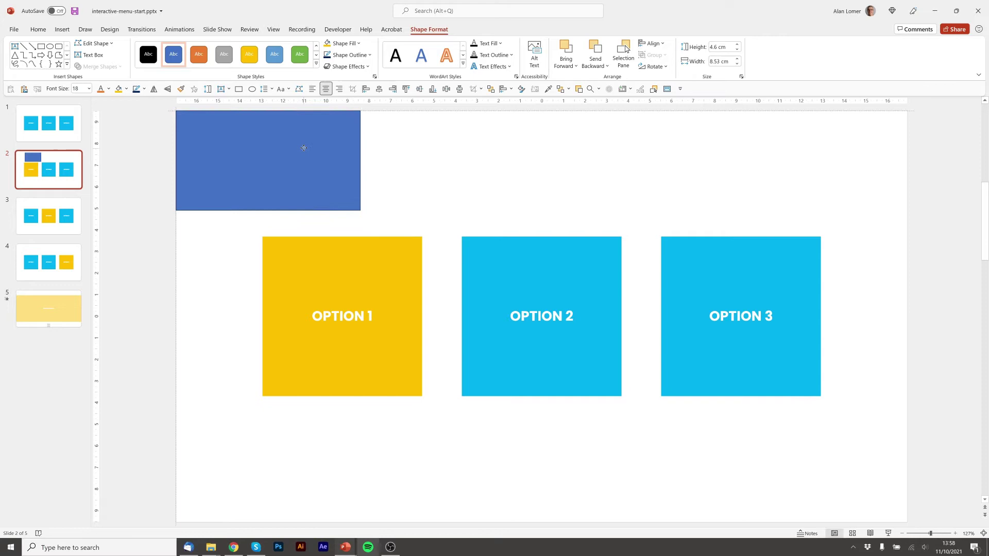
left_click_drag(360, 160, 907, 194)
left_click_drag(541, 210, 567, 521)
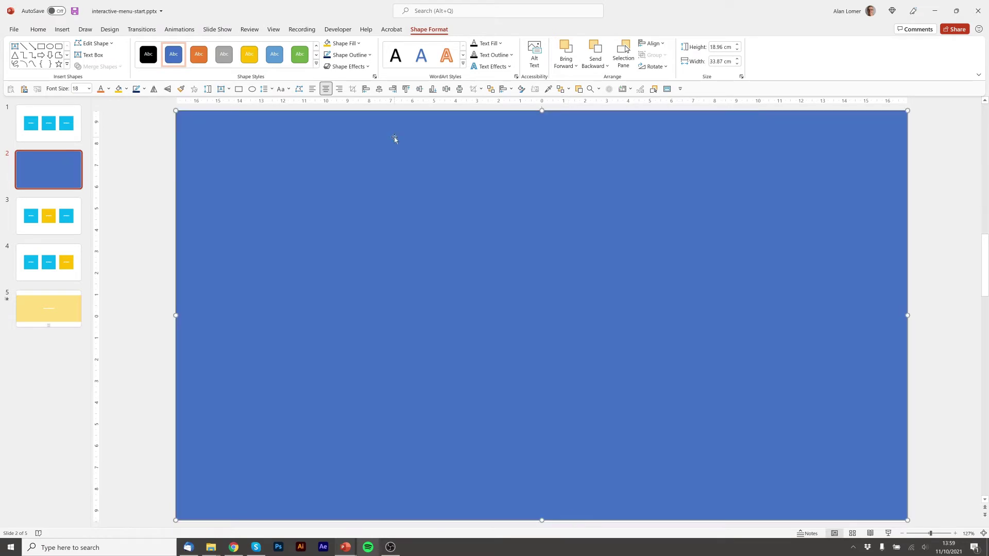
- Give the full-slide rectangle on slide 2 a mouse-over action that hyperlinks to Slide 1
left_click(62, 29)
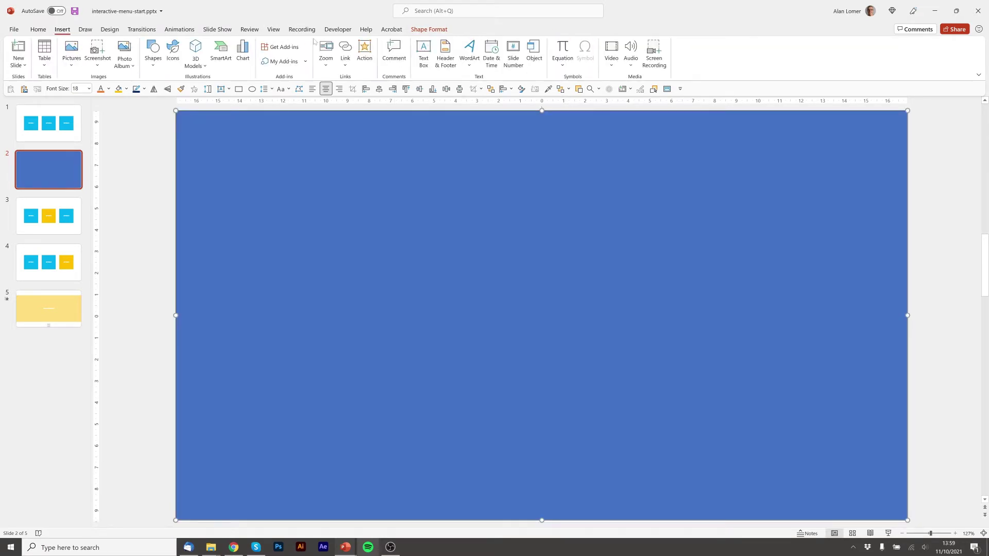
left_click(297, 64)
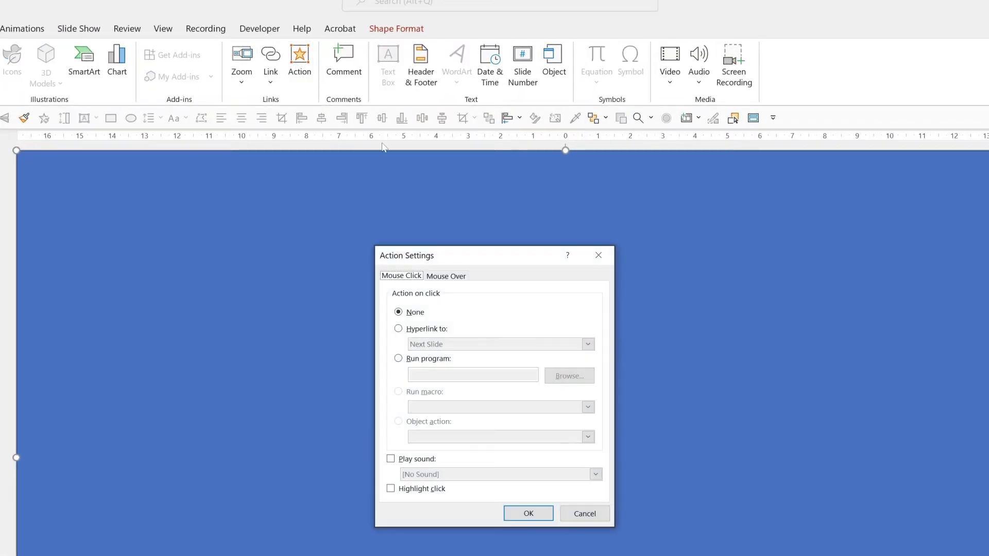
left_click(445, 277)
left_click(427, 330)
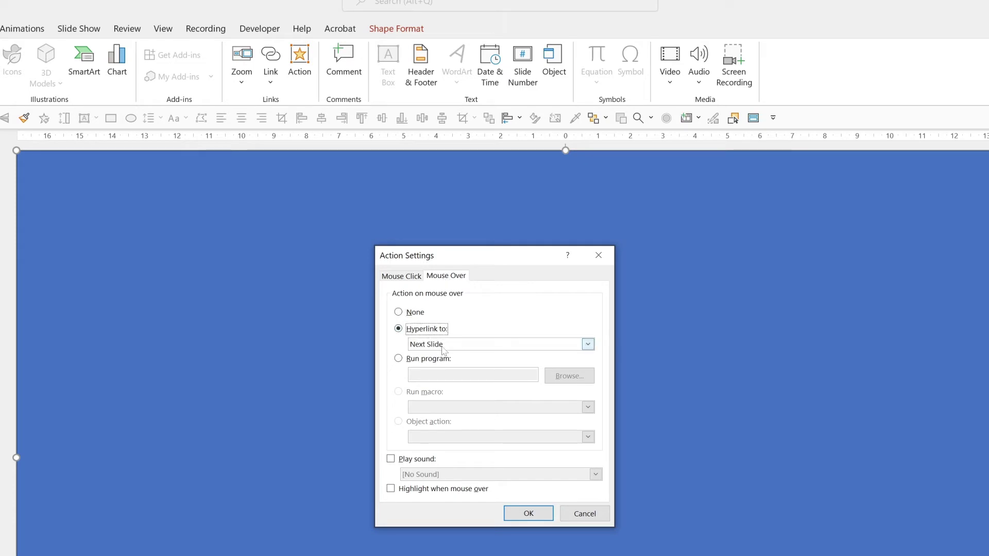
left_click(443, 345)
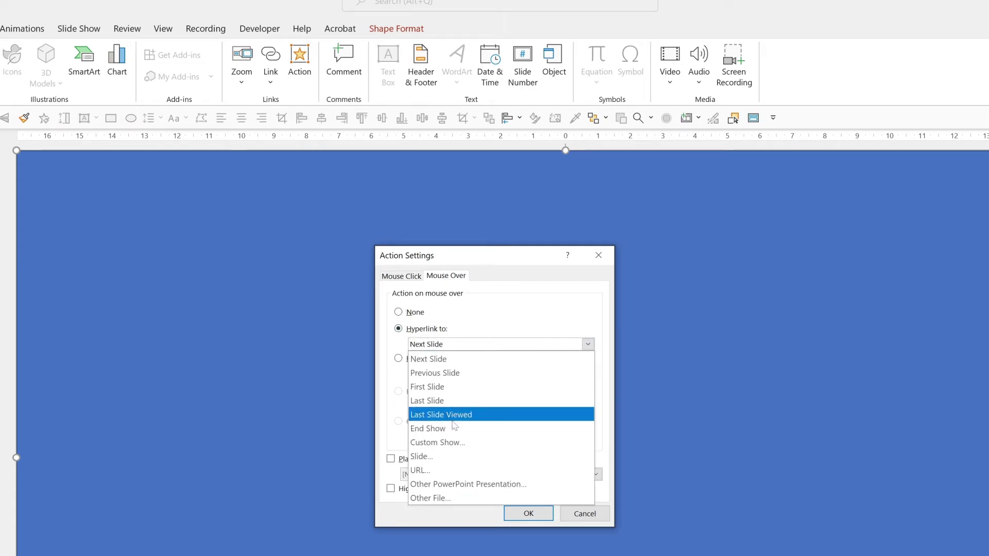
left_click(453, 457)
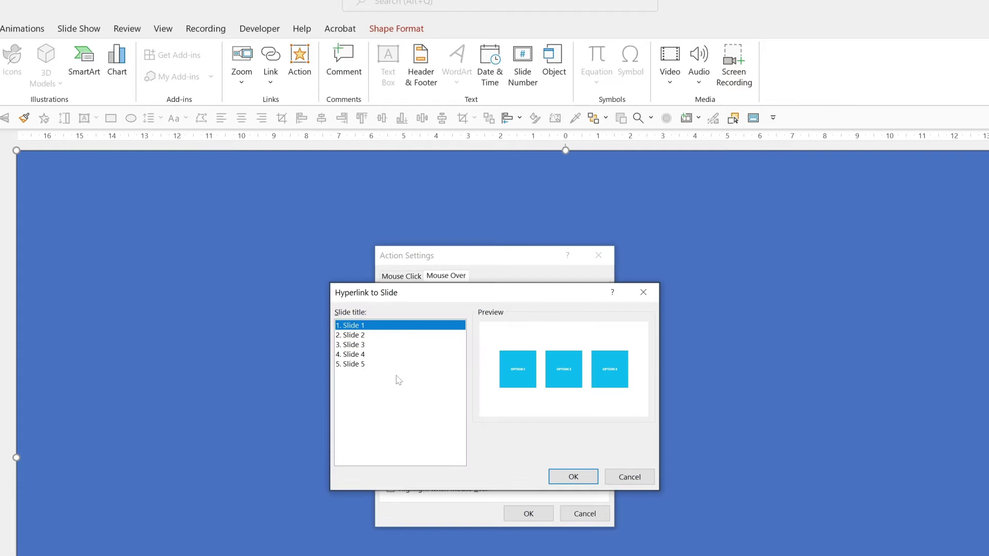
left_click(573, 477)
left_click(528, 514)
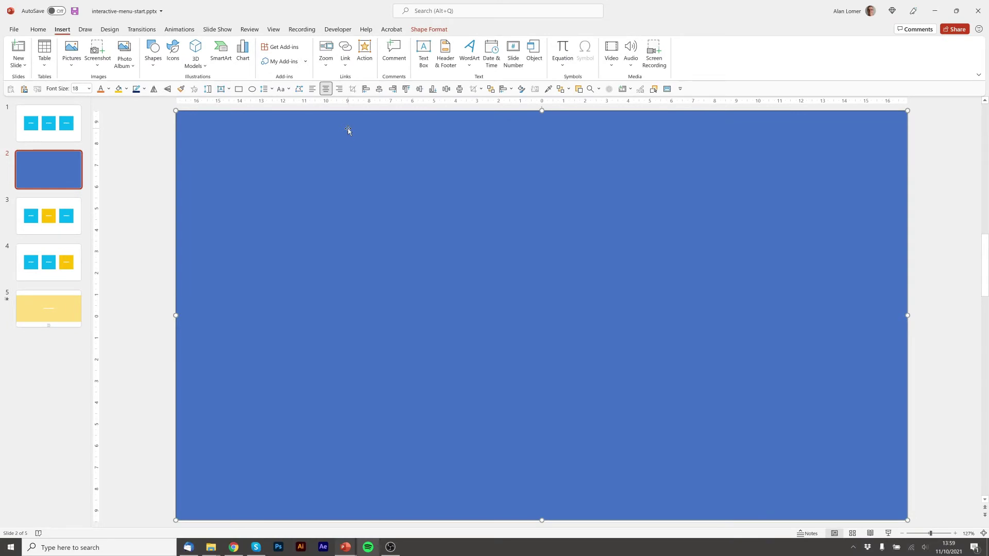
- Send the full-slide rectangle on slide 2 behind the option squares and remove its fill and outline
right_click(348, 130)
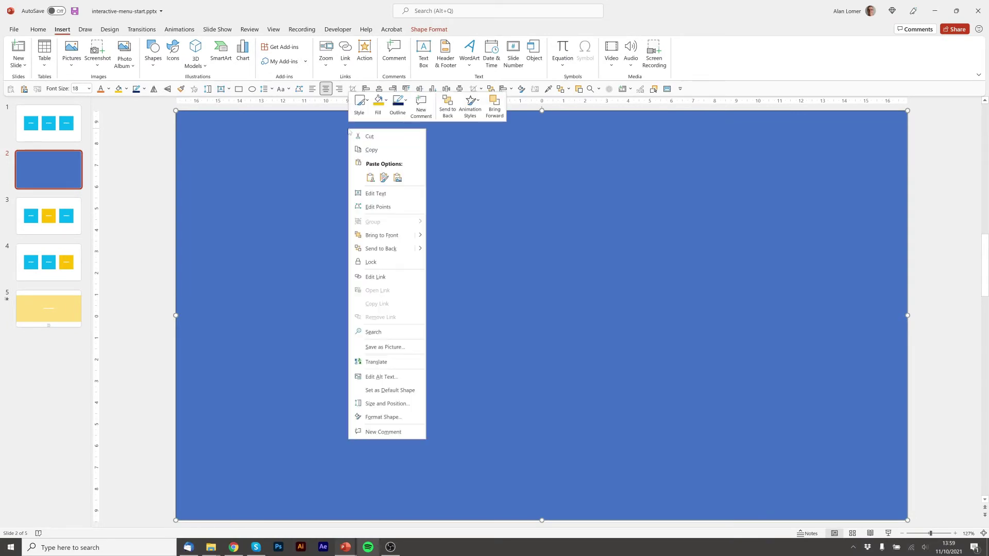
left_click(370, 251)
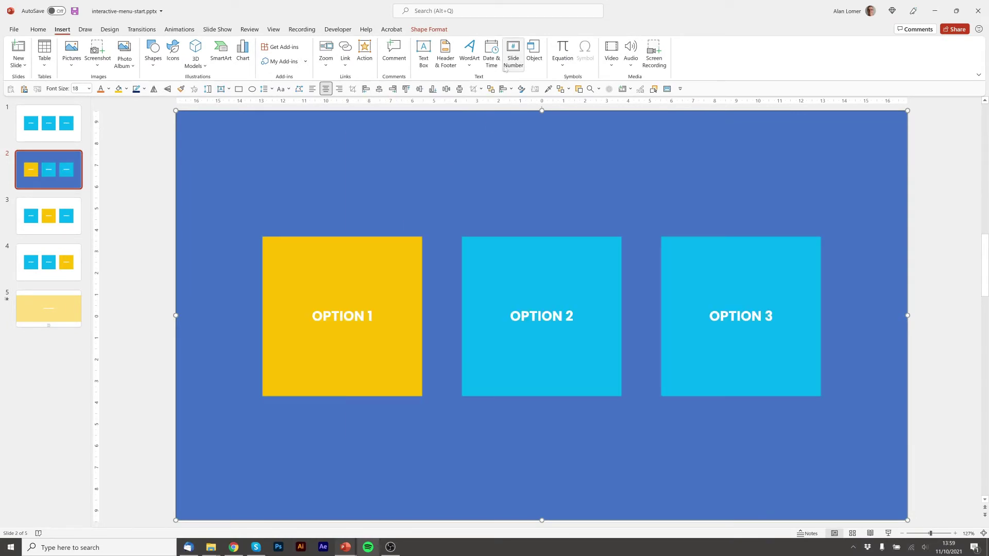
left_click(50, 31)
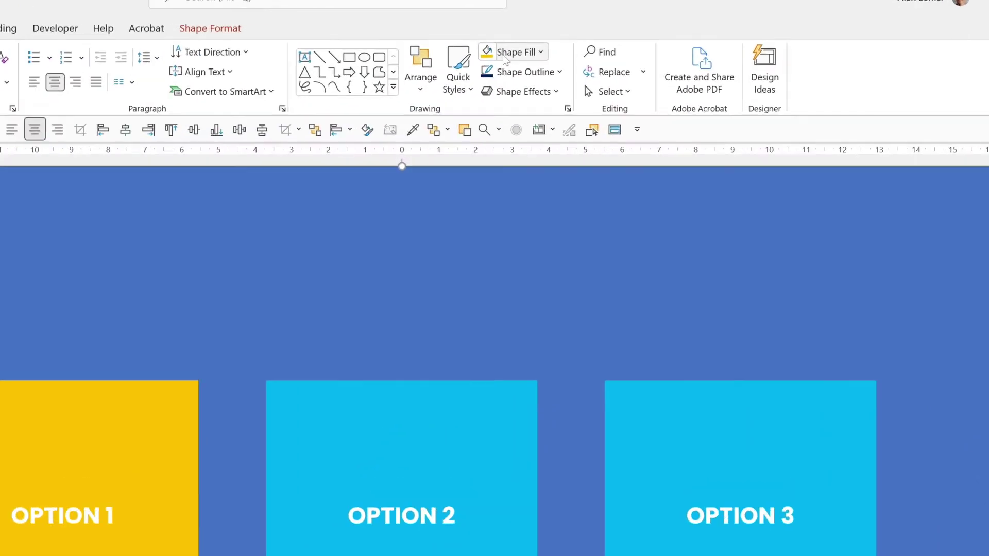
left_click(608, 44)
left_click(616, 143)
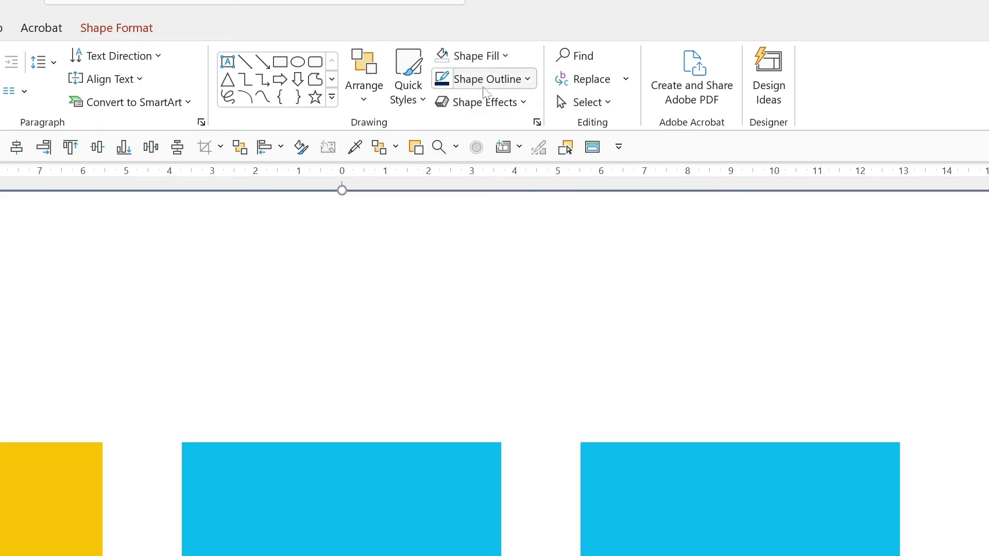
left_click(482, 79)
left_click(467, 279)
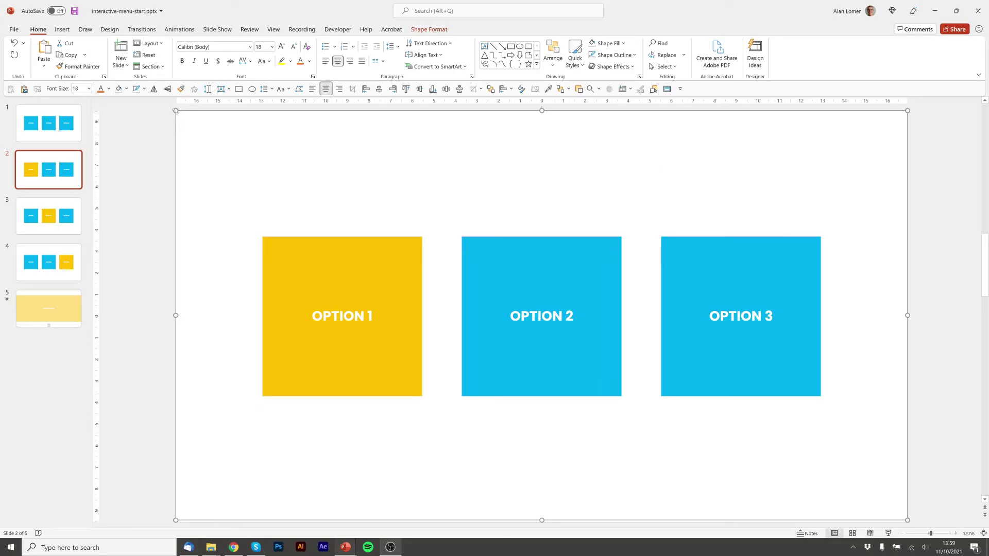
- Paste a copy of slide 2's transparent full-slide rectangle onto slide 3 and send it to the back
left_click(78, 218)
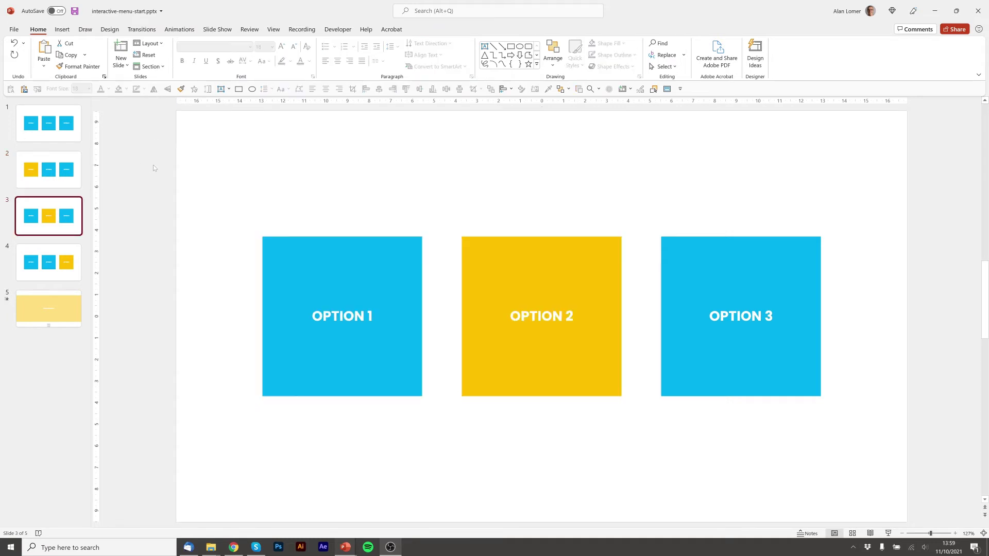
key("ctrl+v")
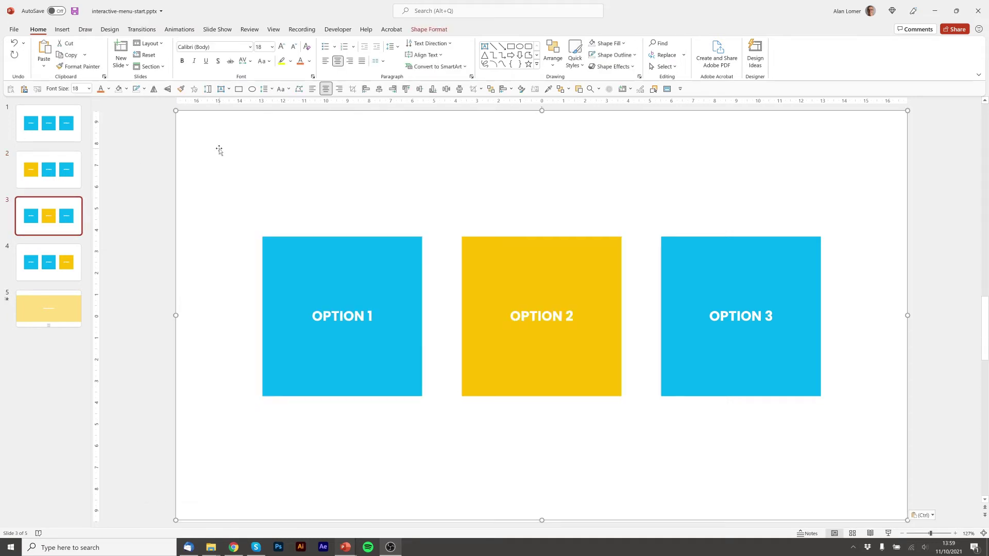
right_click(178, 160)
left_click(209, 279)
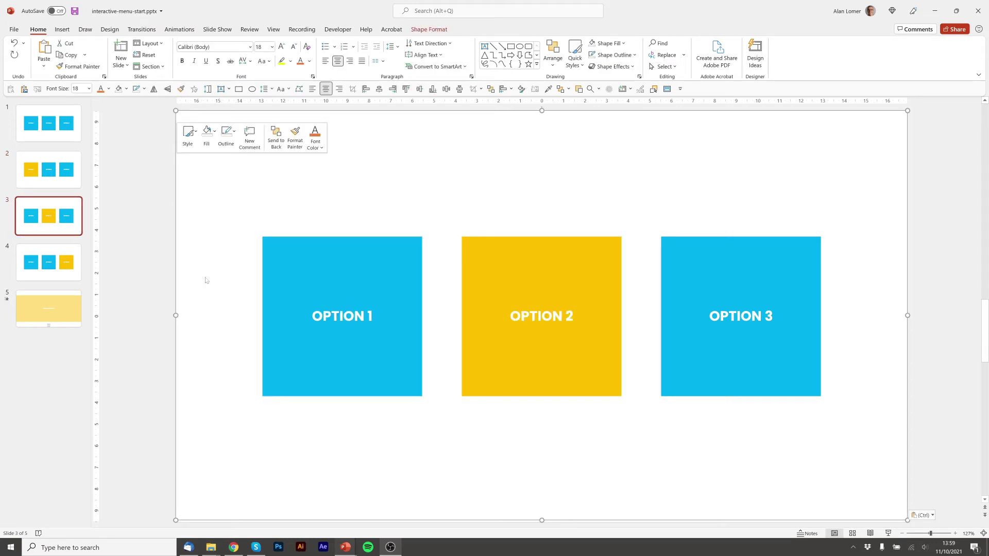
- Paste the same transparent full-slide rectangle onto slide 4 and send it behind the option squares
left_click(49, 262)
key("ctrl+v")
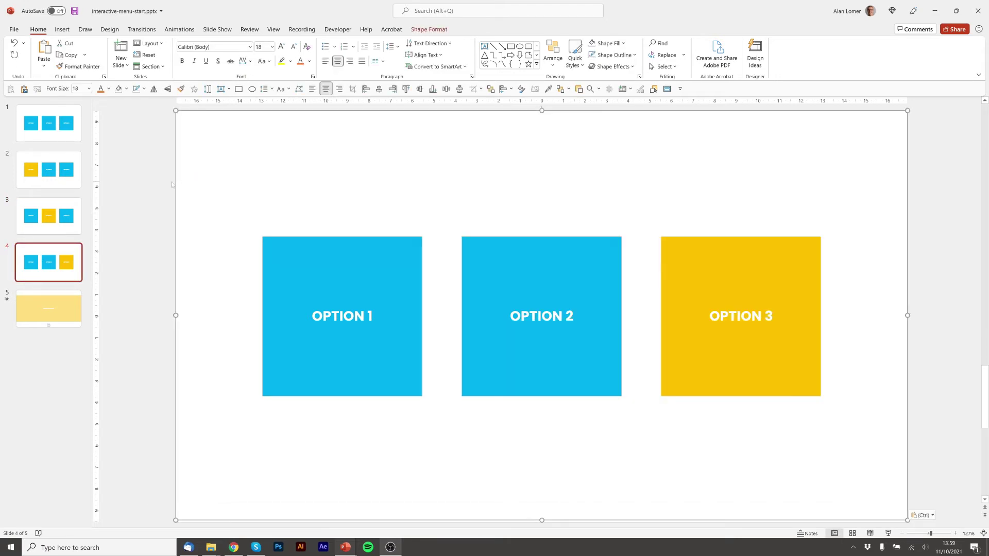
right_click(173, 183)
left_click(200, 309)
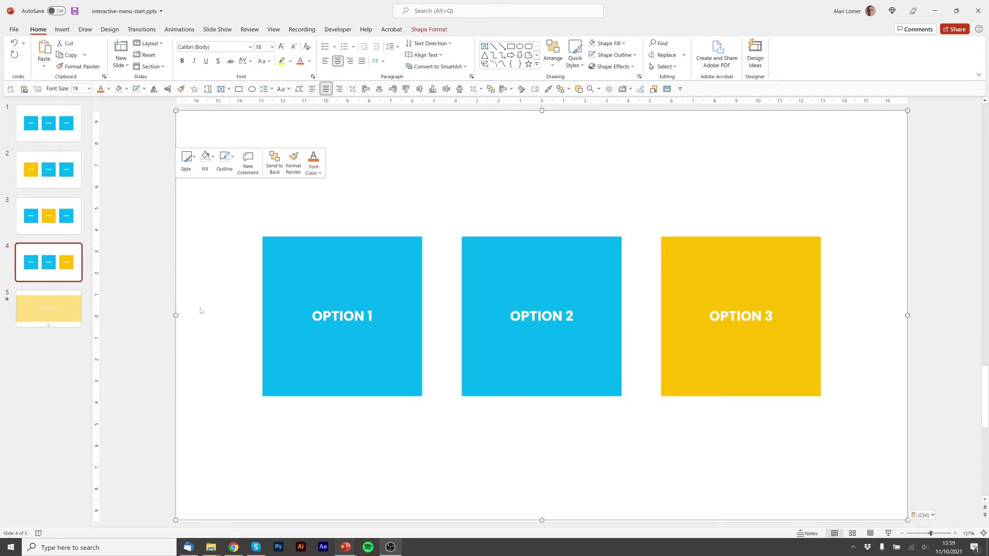
- Copy the yellow OPTION 1 square from slide 2 and paste it onto slide 5
left_click(54, 132)
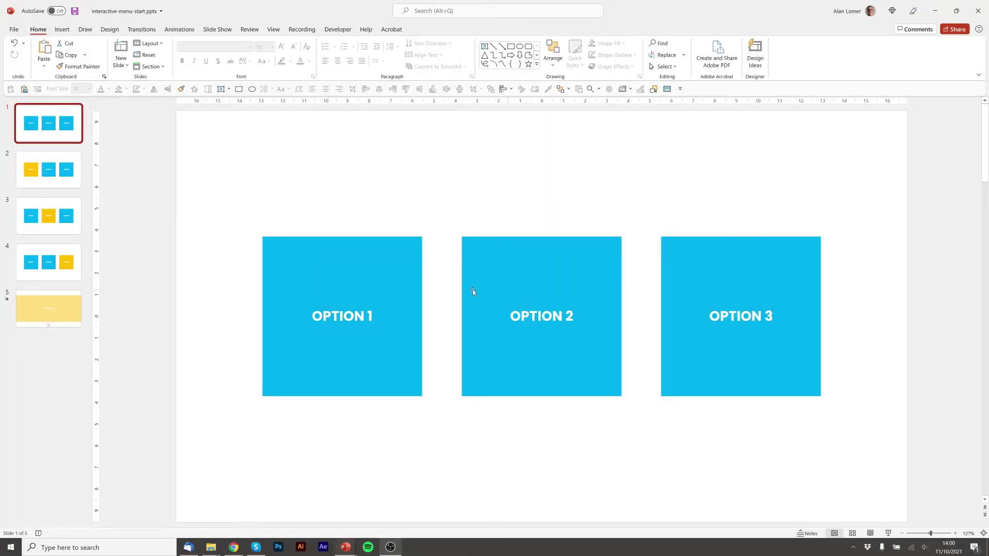
left_click(55, 310)
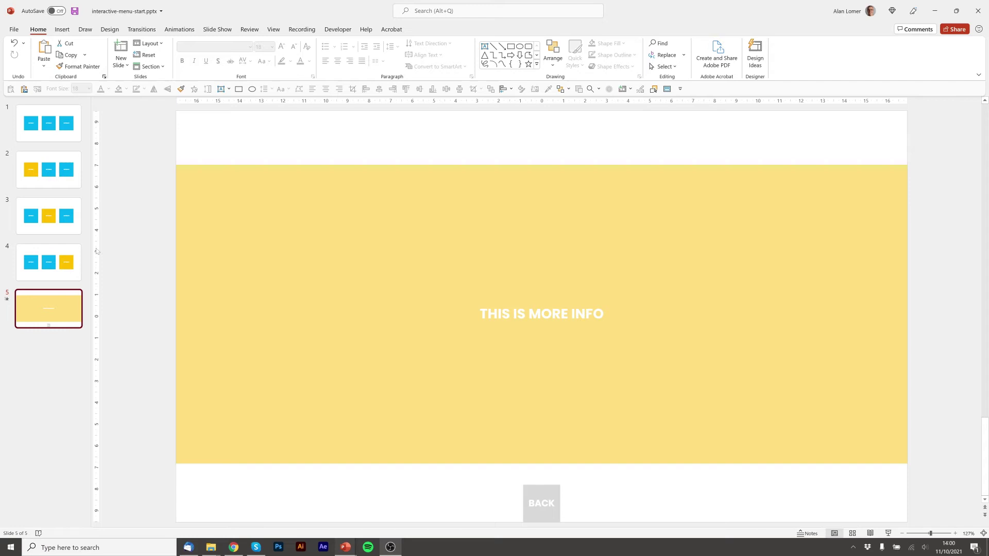
left_click(49, 170)
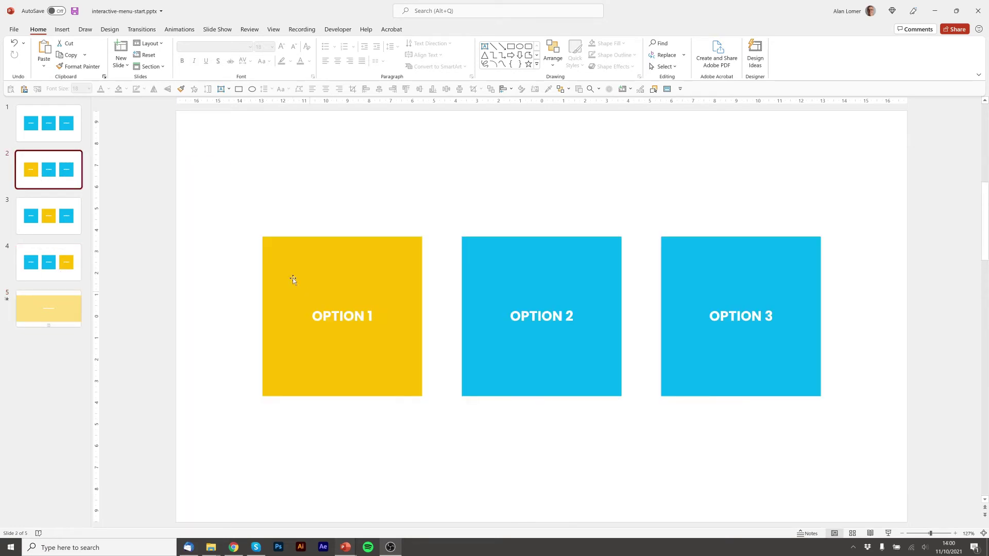
left_click(320, 247)
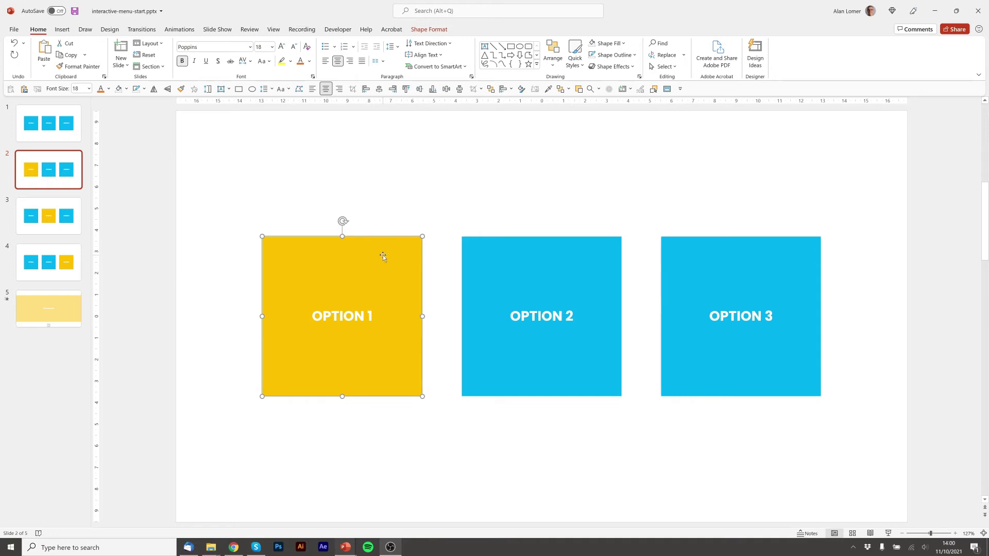
key("ctrl+c")
left_click(49, 309)
key("ctrl+v")
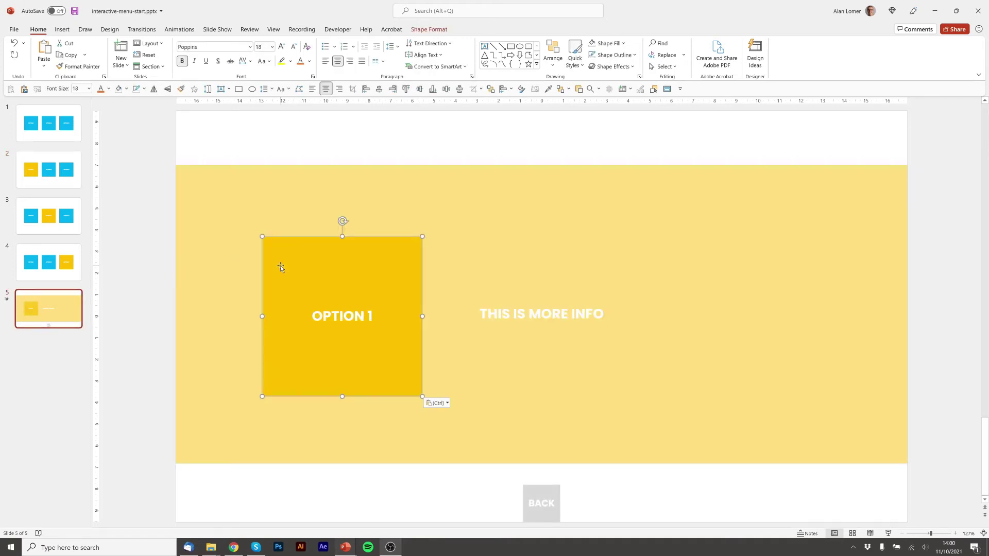
- Reshape the pasted OPTION 1 square into a full-width banner along slide 5's upper edge, ending where the pale yellow area begins
left_click_drag(280, 265, 282, 143)
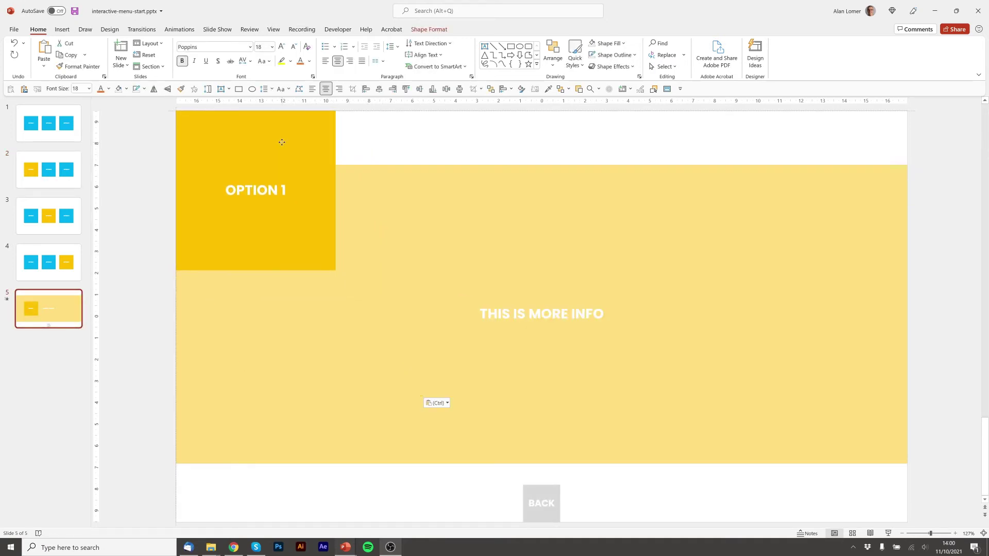
left_click(282, 142)
left_click_drag(335, 190, 906, 214)
left_click_drag(542, 270, 523, 164)
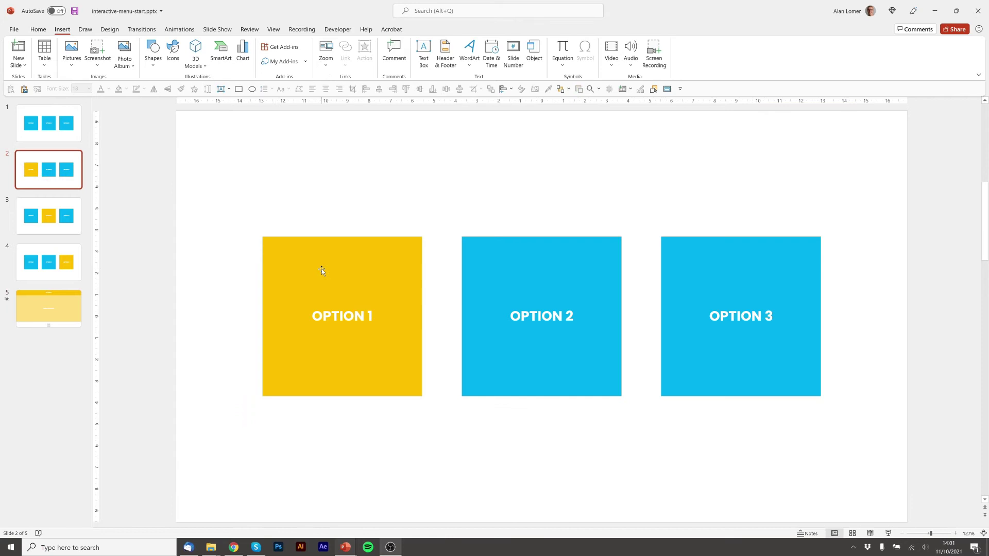
- Give the yellow OPTION 1 square on slide 2 a mouse-click action that hyperlinks to Slide 5
left_click(321, 269)
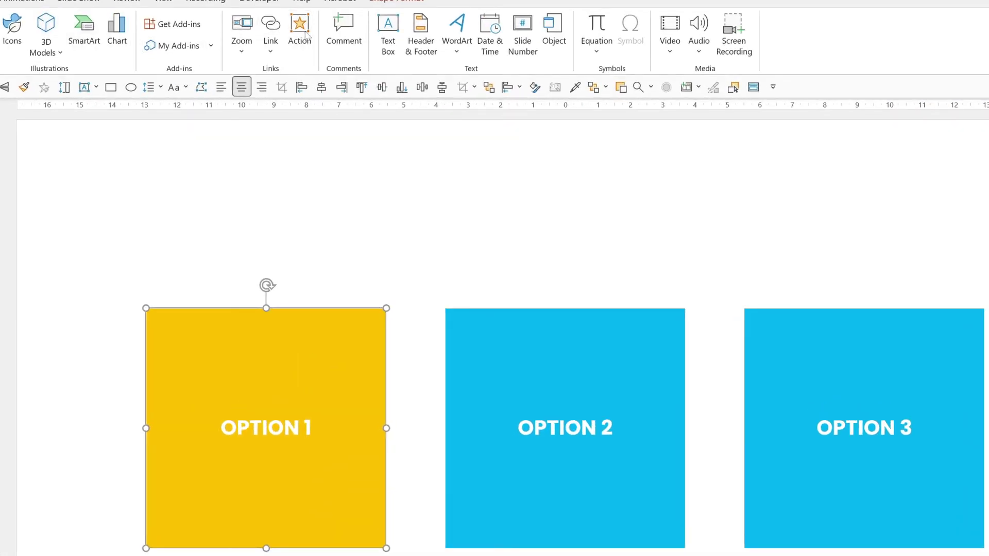
left_click(299, 30)
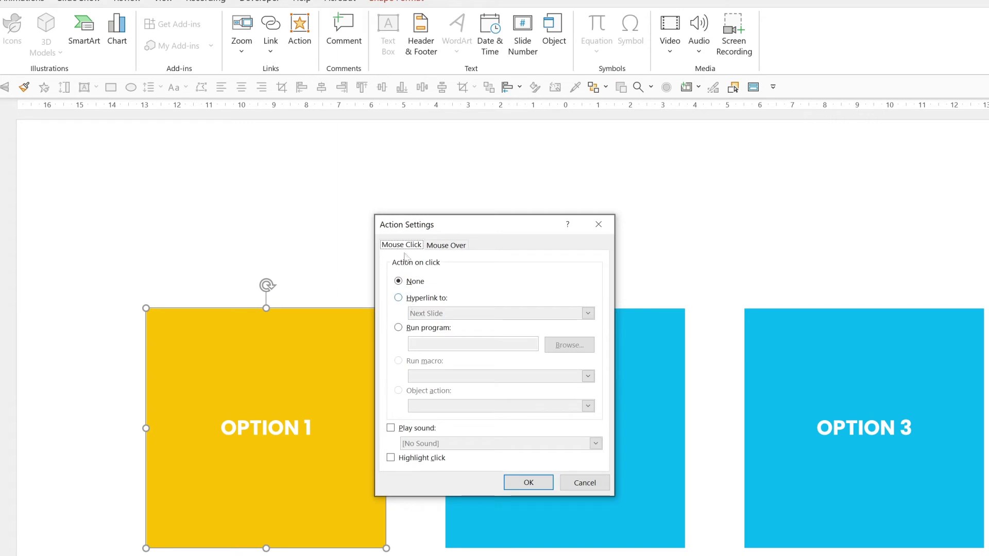
left_click(405, 299)
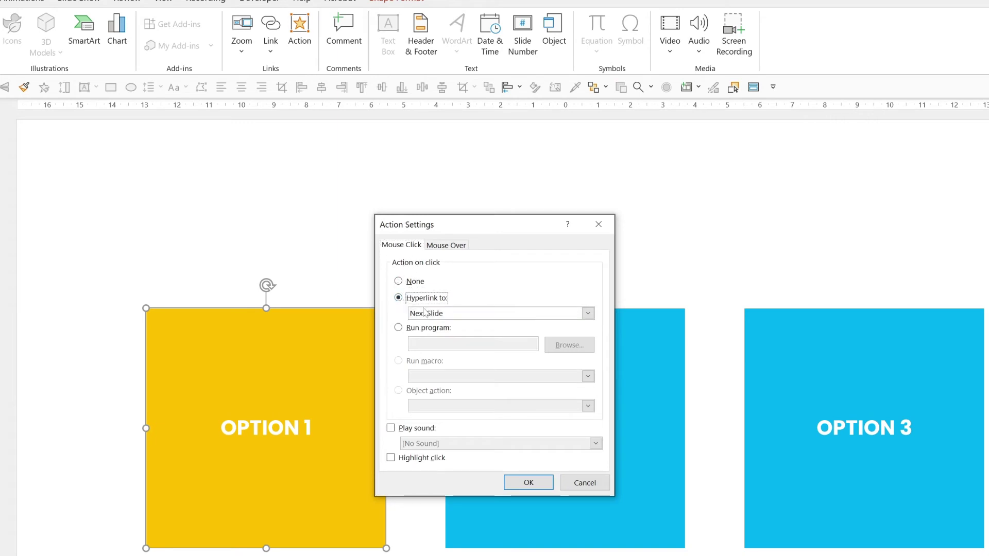
left_click(463, 316)
left_click(459, 427)
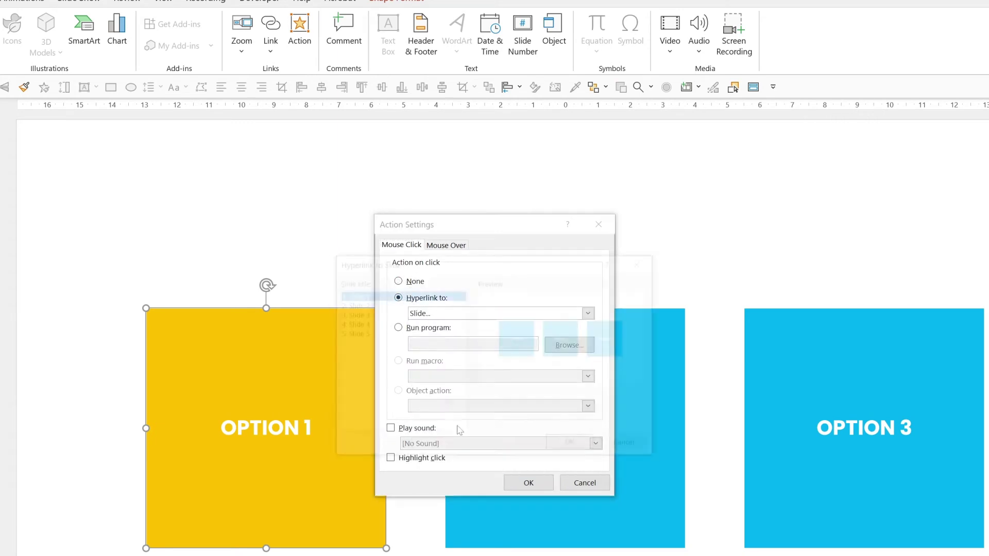
left_click(360, 333)
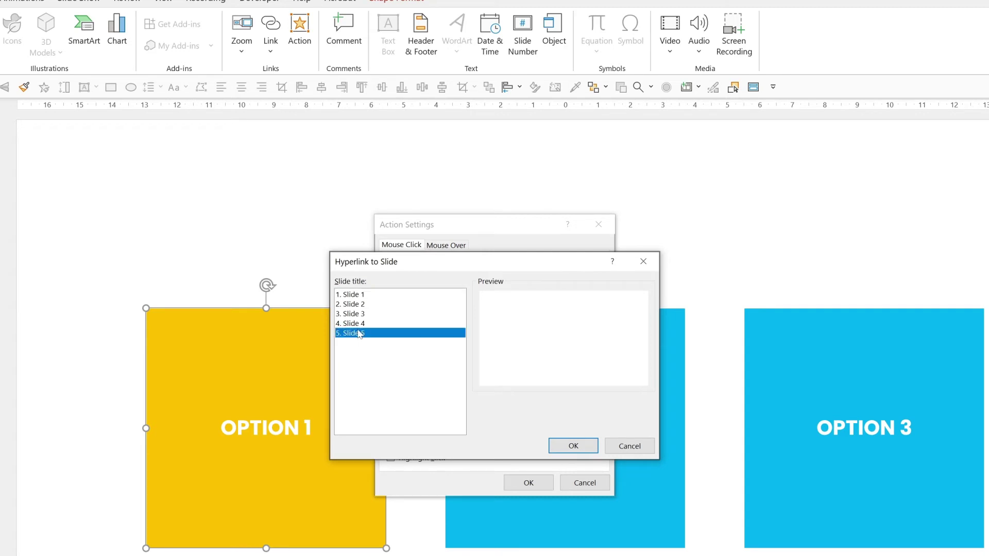
left_click(568, 447)
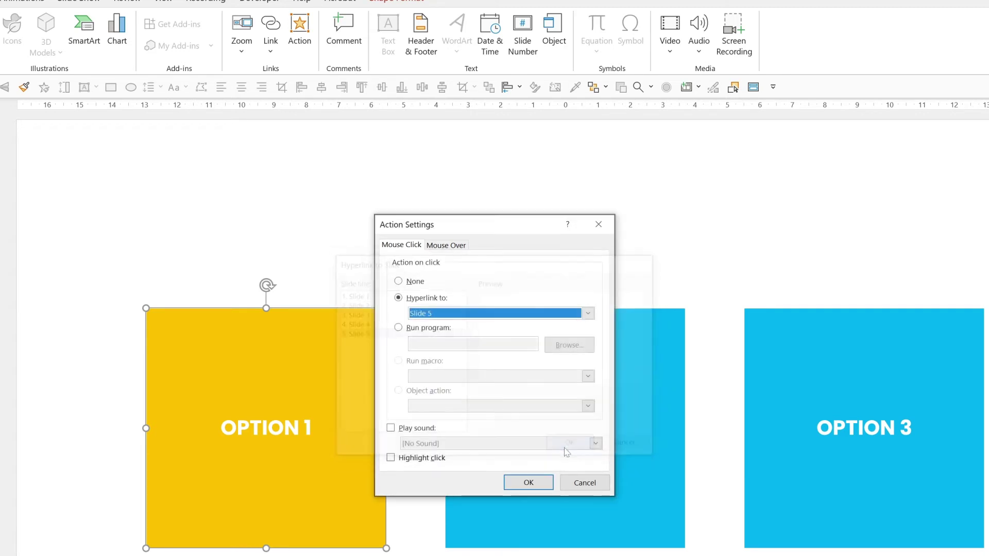
left_click(528, 482)
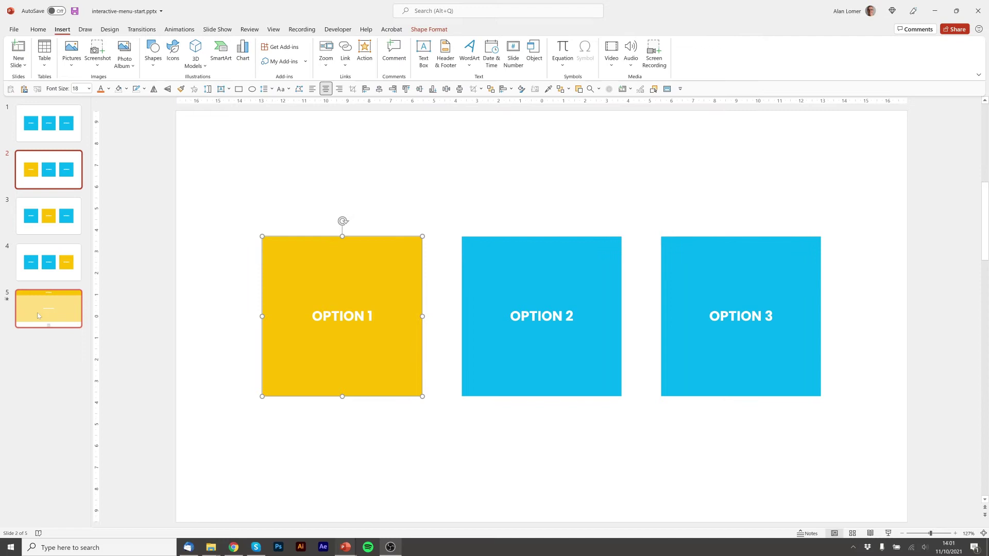
- Link the BACK square on slide 5 to Slide 1 of this document
left_click(37, 311)
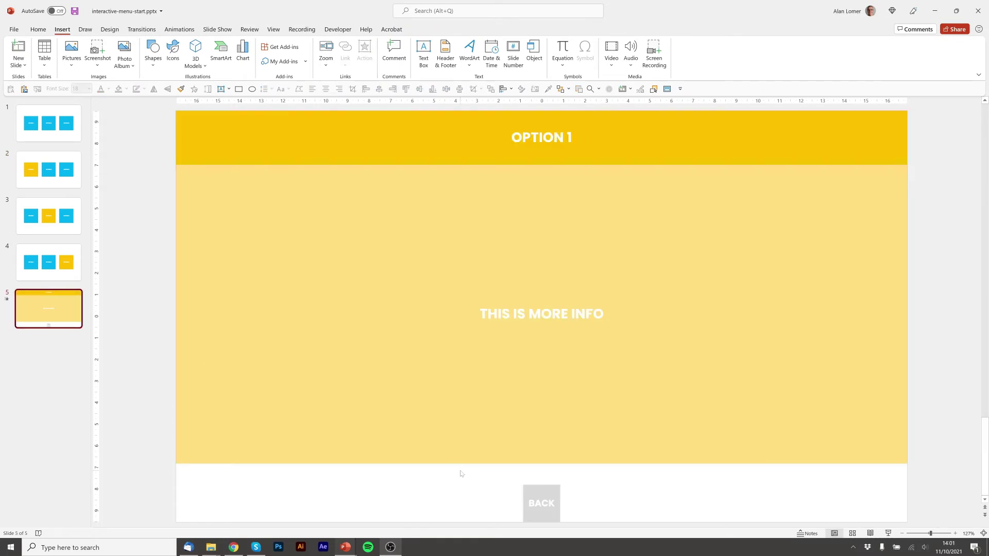
left_click(542, 490)
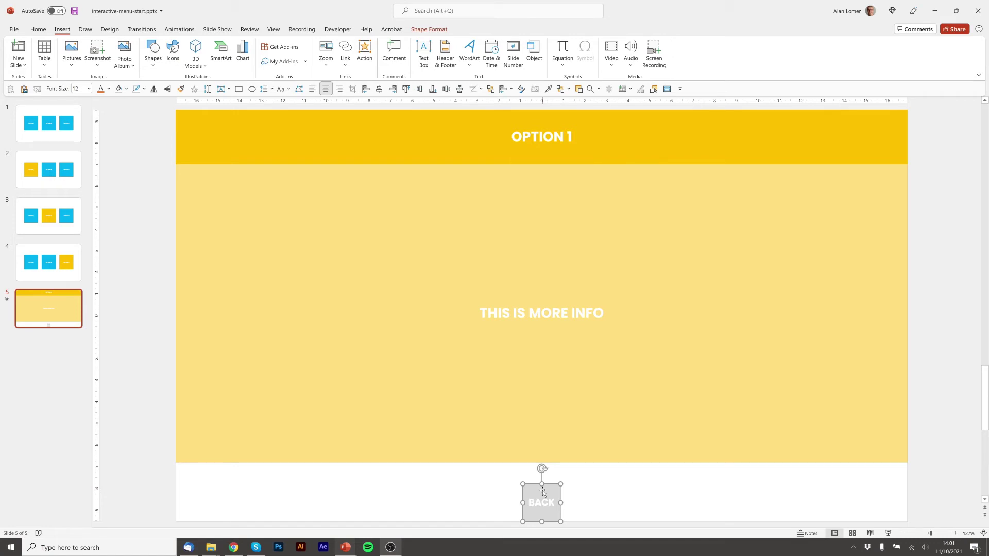
right_click(546, 487)
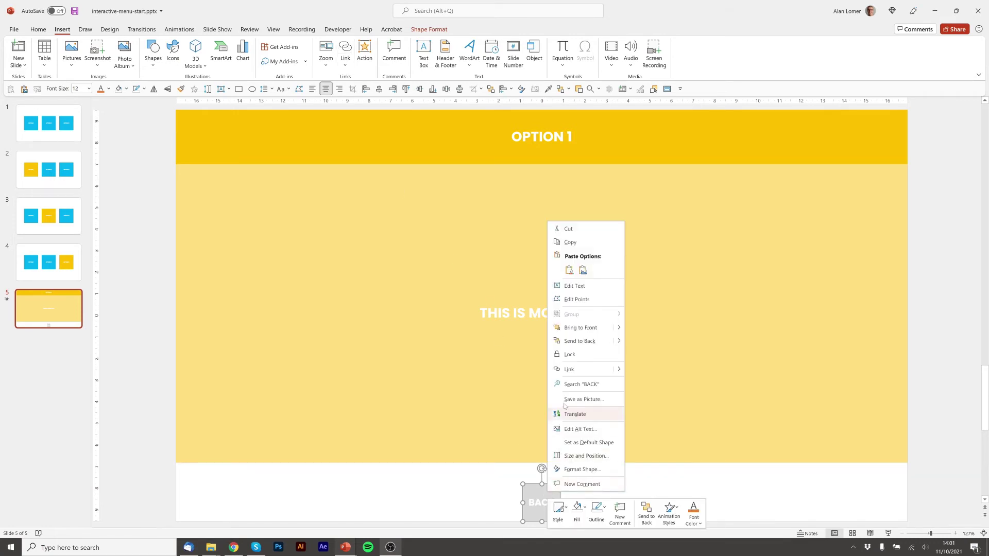
mouse_move(596, 372)
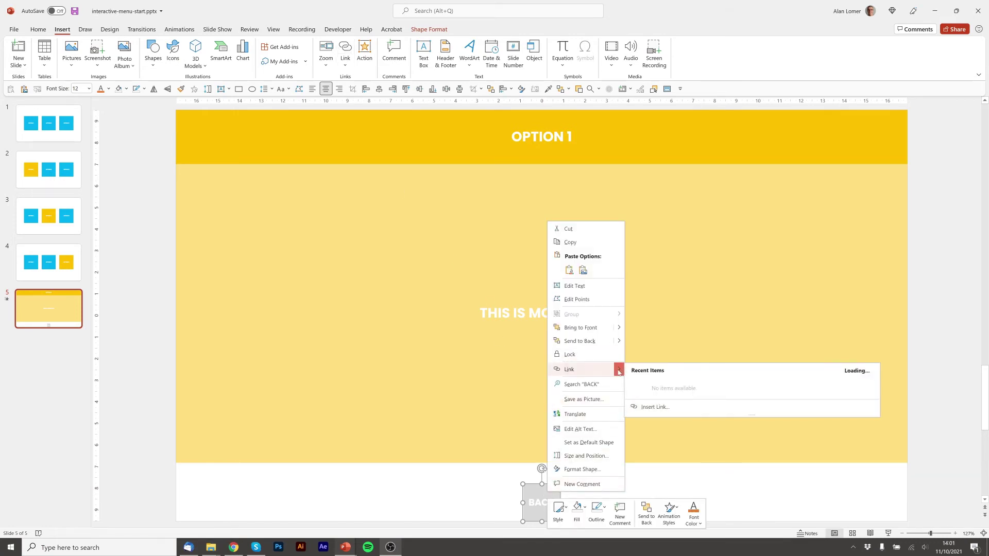
left_click(656, 404)
left_click_drag(89, 50, 402, 202)
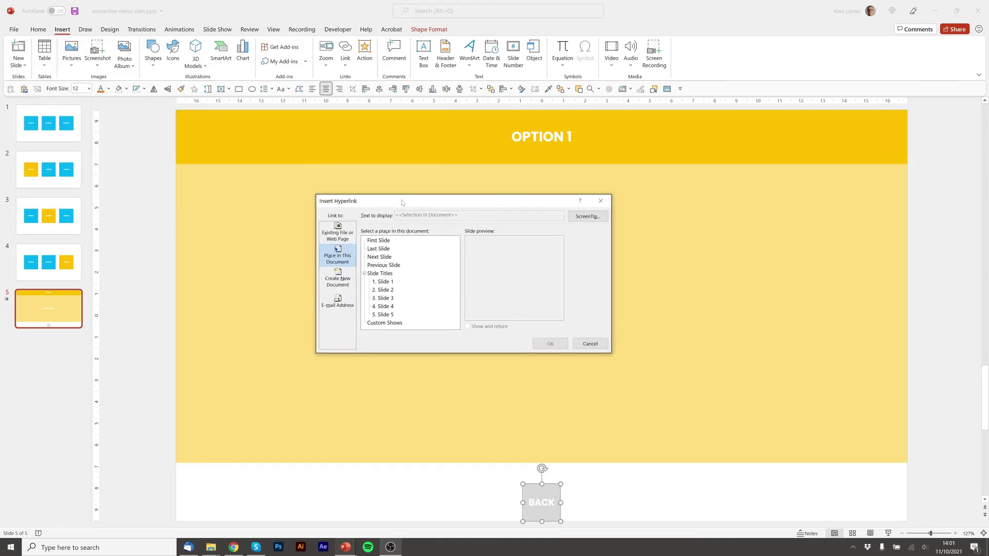
left_click(388, 281)
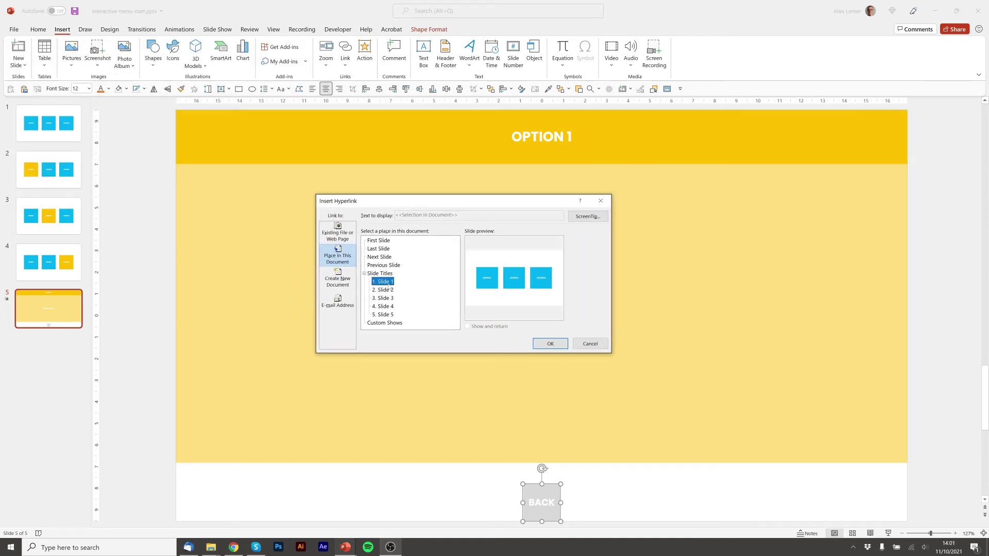
left_click(550, 344)
- Duplicate the OPTION 1 detail slide (slide 5) twice
left_click(46, 119)
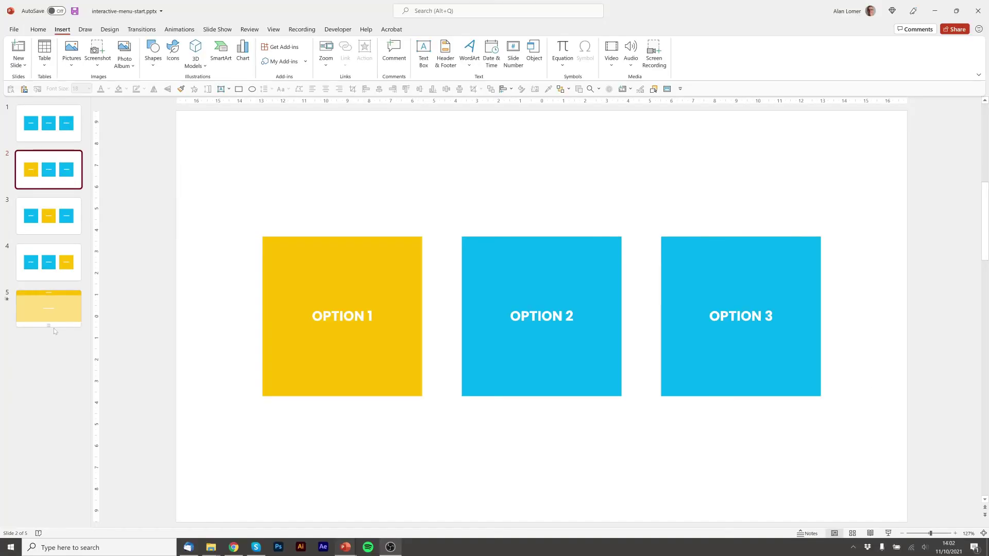
left_click(54, 309)
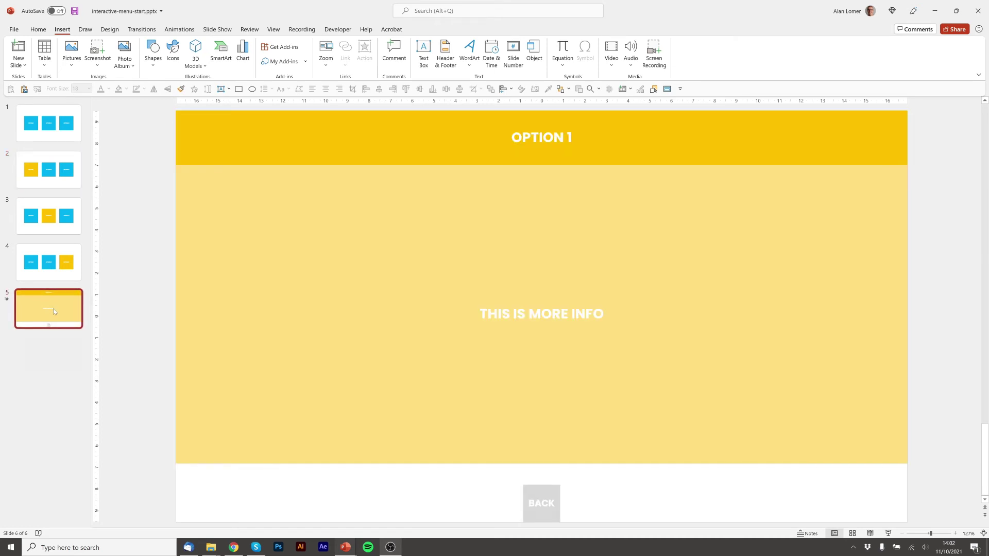
key("ctrl+d")
key("ctrl+d")
- Delete the OPTION 1 banner from the duplicated detail slides 6 and 7
left_click(53, 366)
left_click(276, 138)
key("Delete")
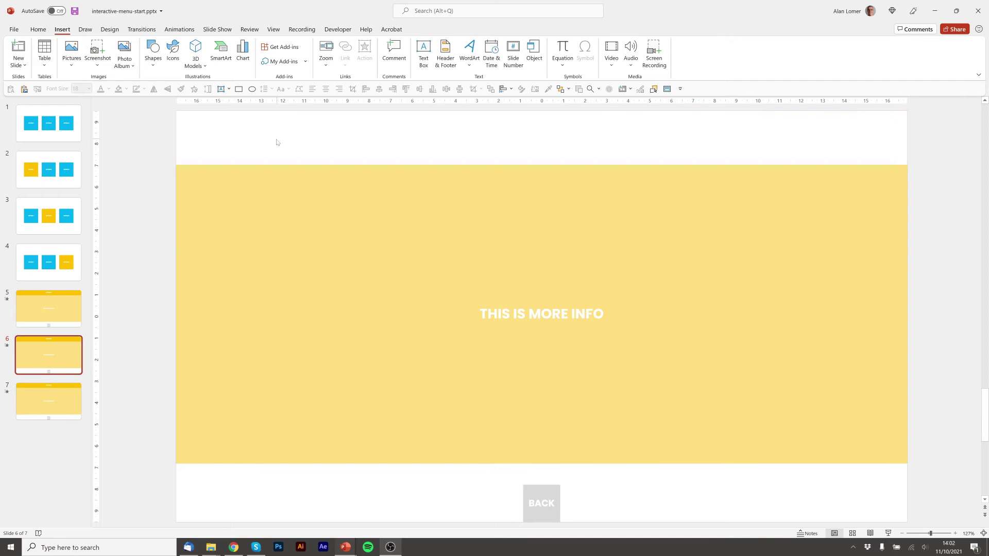
key("Page_Down")
left_click(217, 124)
key("Delete")
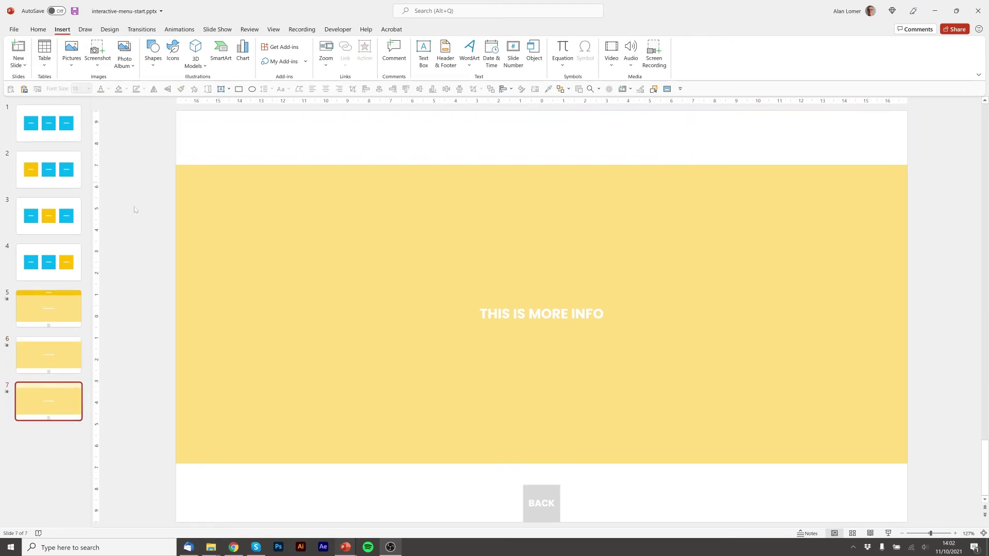
- Copy the yellow OPTION 2 square from slide 3 onto slide 6 and reshape it into a full-width banner above the pale yellow area
left_click(65, 213)
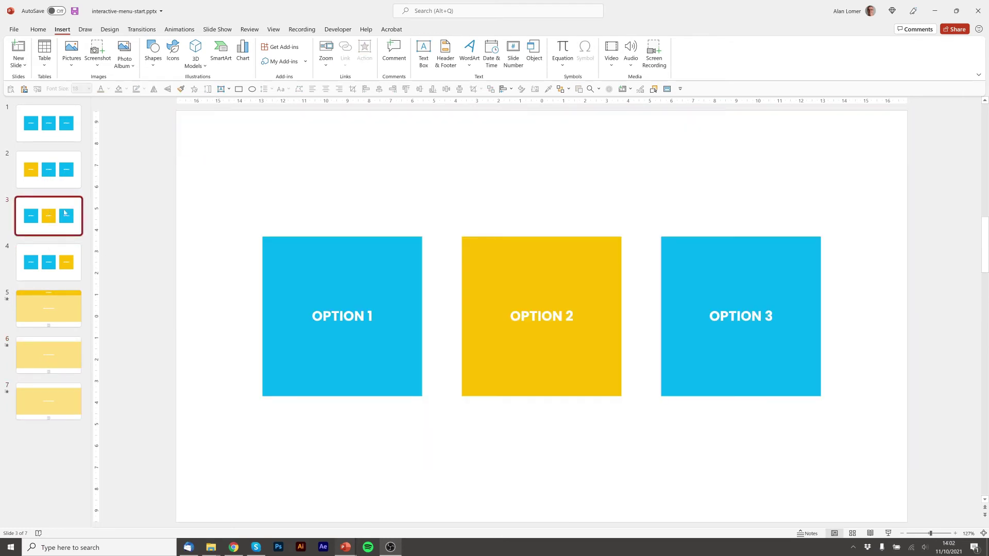
left_click(542, 259)
left_click(52, 360)
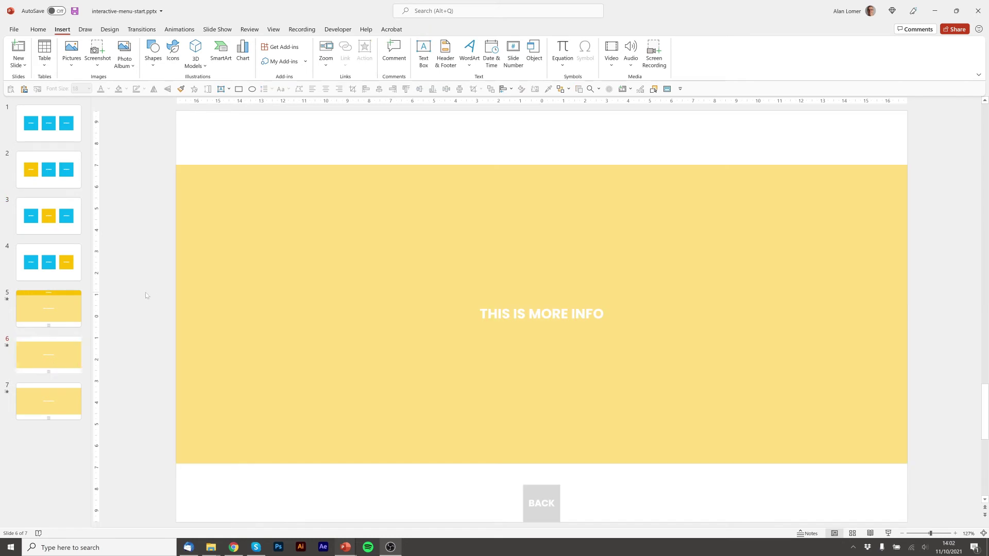
key("ctrl+v")
left_click_drag(551, 269, 265, 145)
left_click_drag(336, 191, 907, 191)
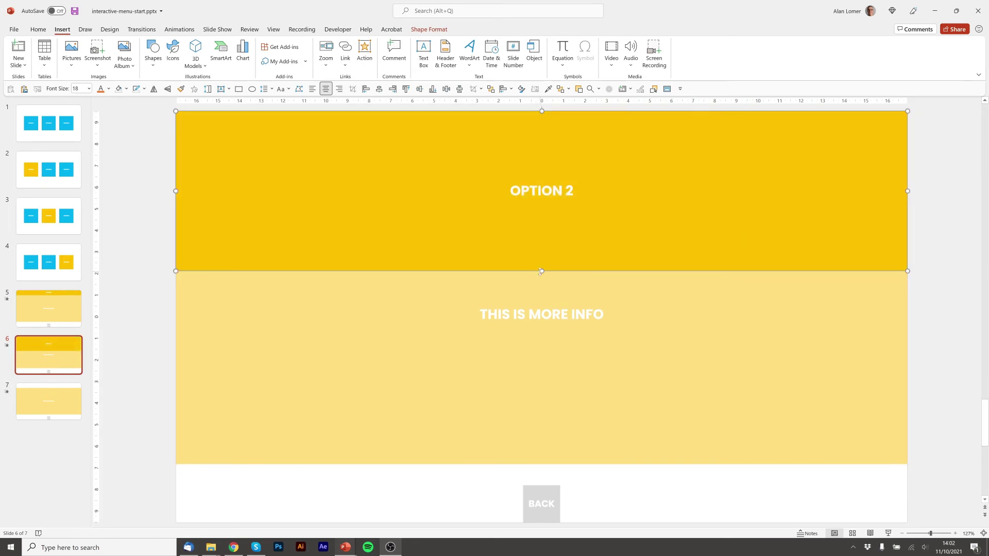
left_click_drag(542, 270, 532, 164)
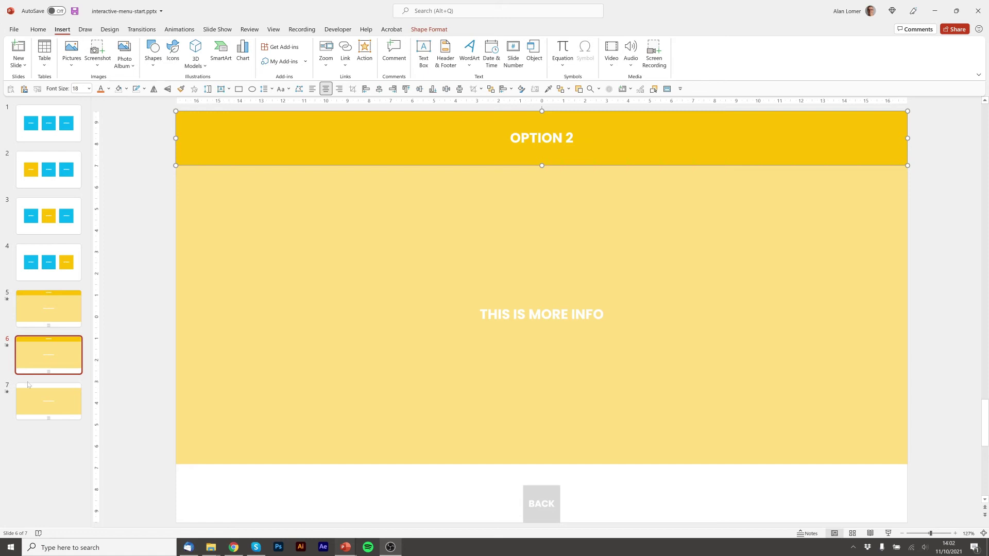
- Copy the yellow OPTION 3 square from slide 4 onto slide 7 and reshape it into a full-width banner above the pale yellow area
left_click(47, 262)
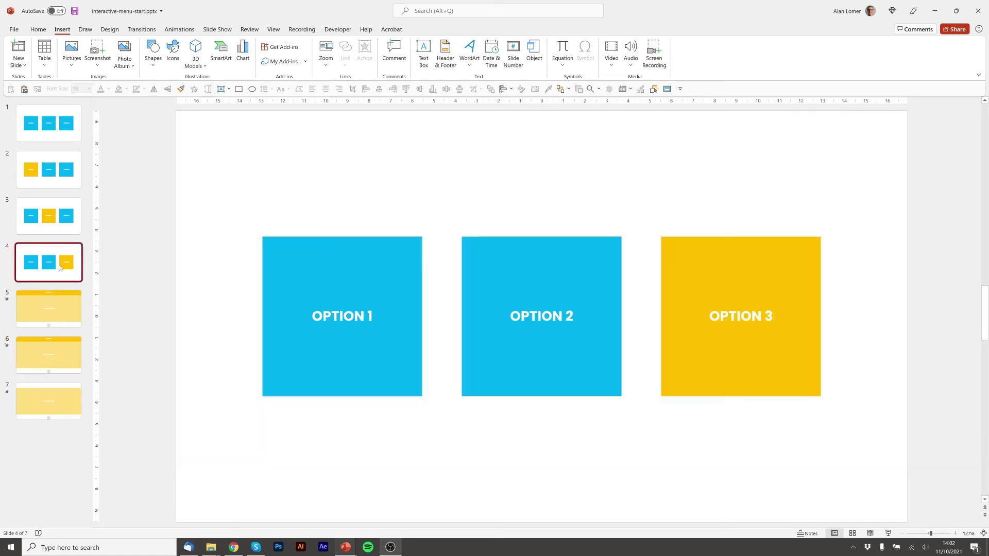
left_click(728, 277)
key("ctrl+c")
left_click(48, 401)
key("ctrl+v")
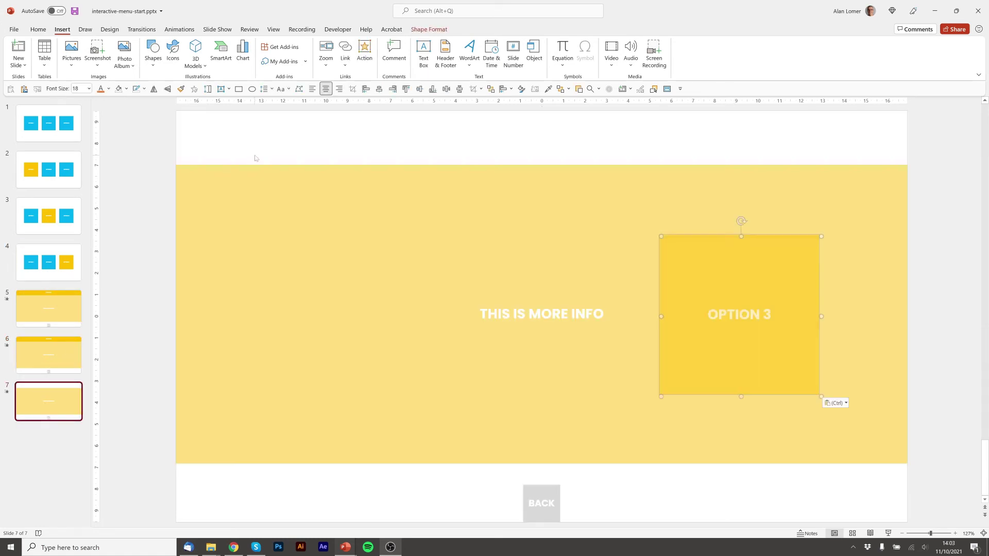
left_click_drag(737, 266, 253, 139)
key("Delete")
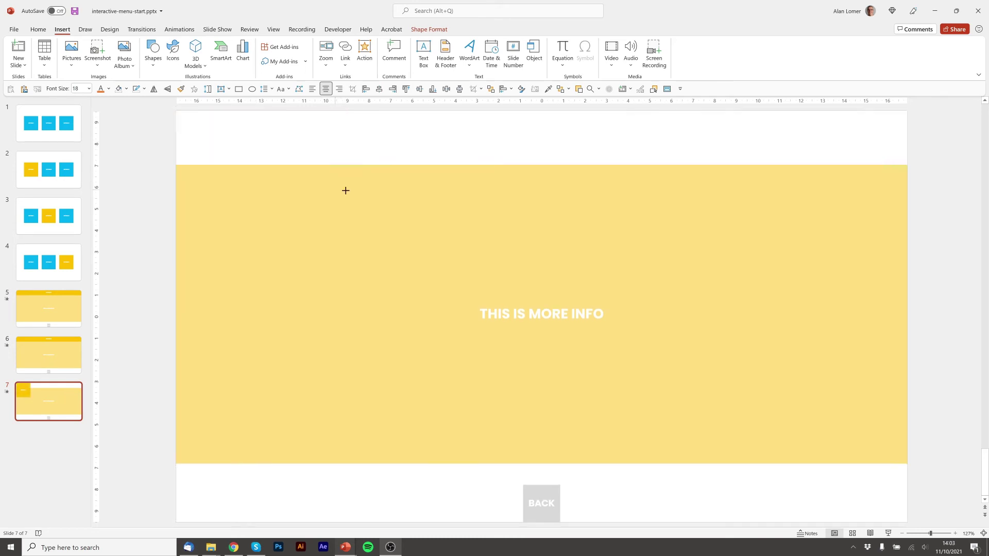
left_click_drag(345, 190, 906, 203)
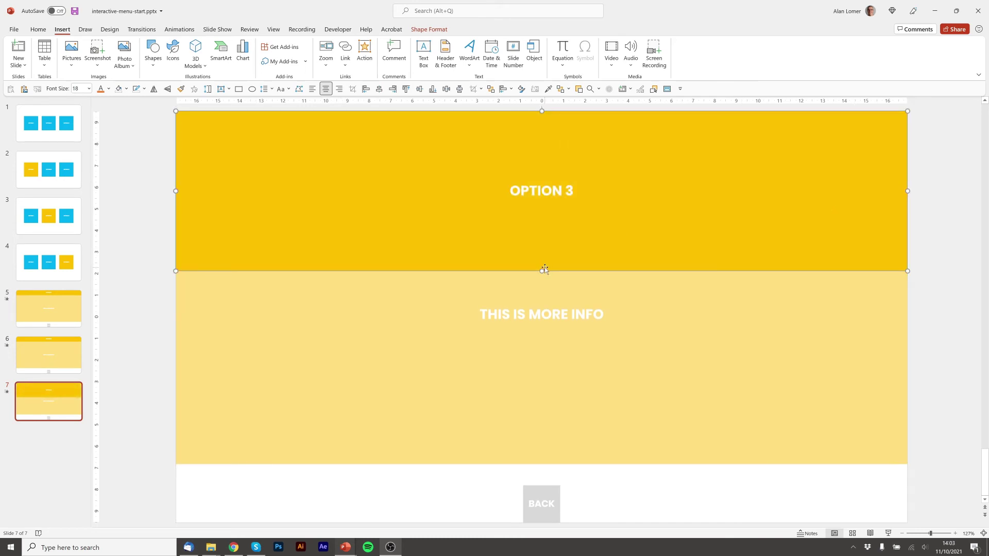
left_click_drag(544, 269, 533, 165)
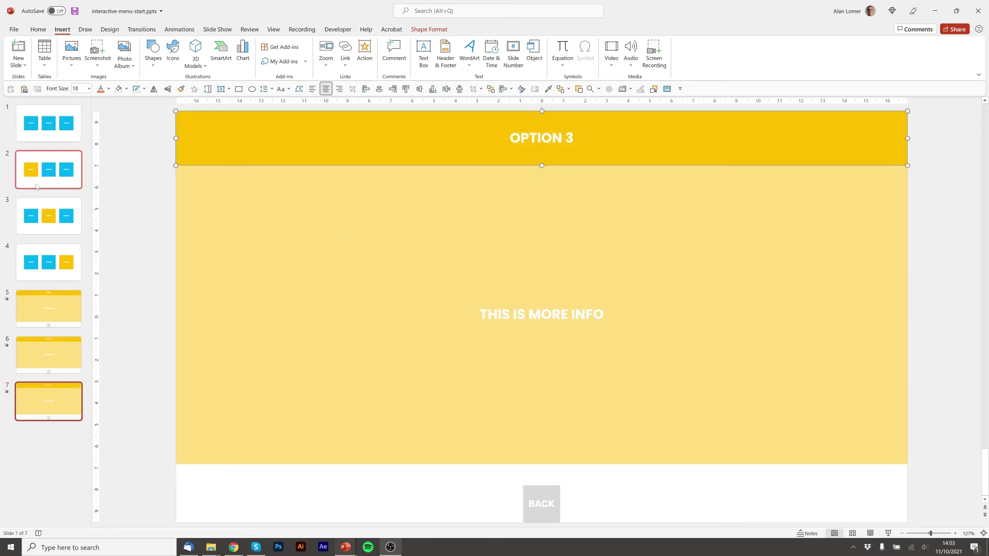
- Give the yellow OPTION 2 square on slide 3 a mouse-click action that hyperlinks to its detail slide, Slide 6
left_click(39, 214)
left_click(496, 252)
left_click(364, 51)
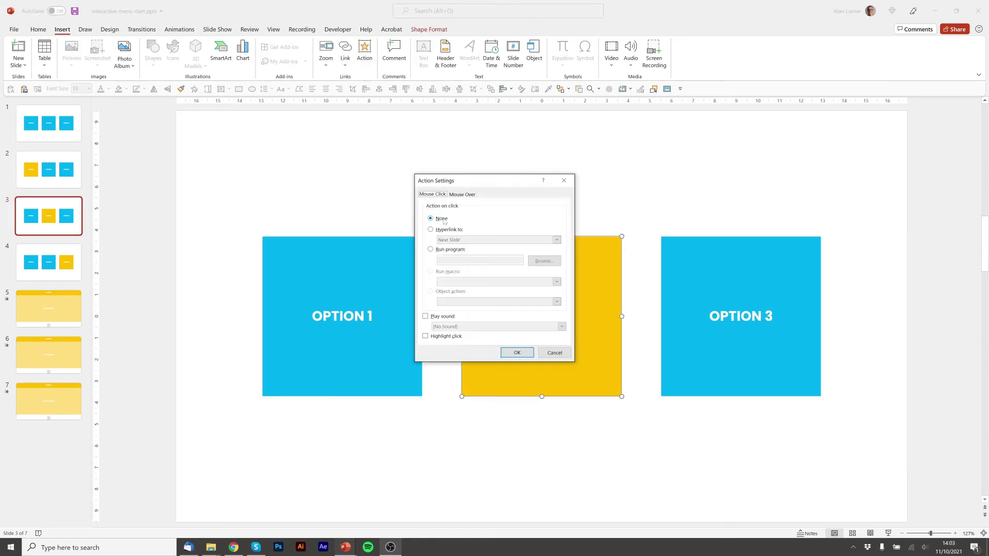
left_click(433, 228)
left_click(497, 240)
left_click(470, 316)
left_click(411, 259)
left_click(547, 328)
left_click(517, 352)
- Give the yellow OPTION 3 square on slide 4 a mouse-click action that hyperlinks to its detail slide, Slide 7
left_click(48, 262)
left_click(740, 315)
left_click(365, 52)
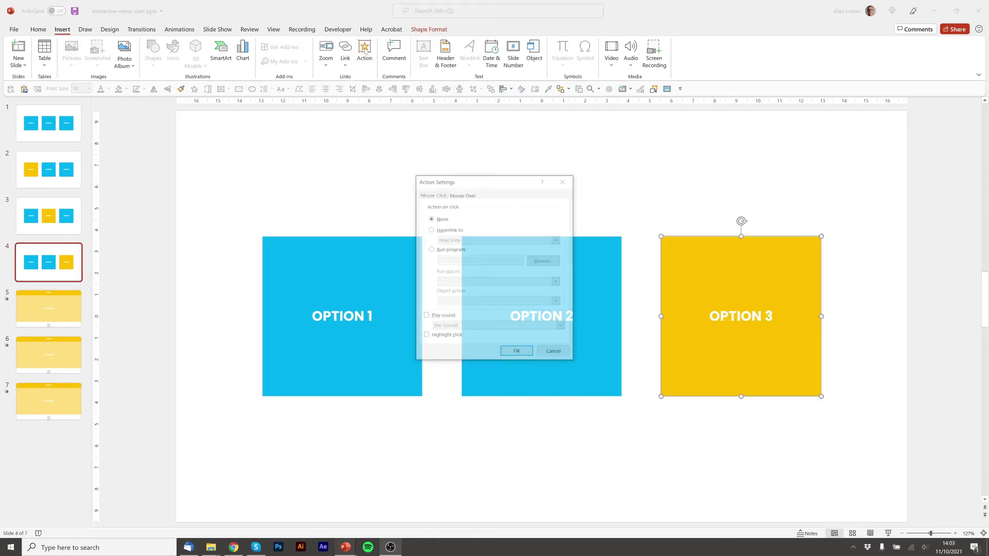
left_click(496, 241)
left_click(470, 315)
left_click(412, 266)
left_click(546, 328)
left_click(517, 352)
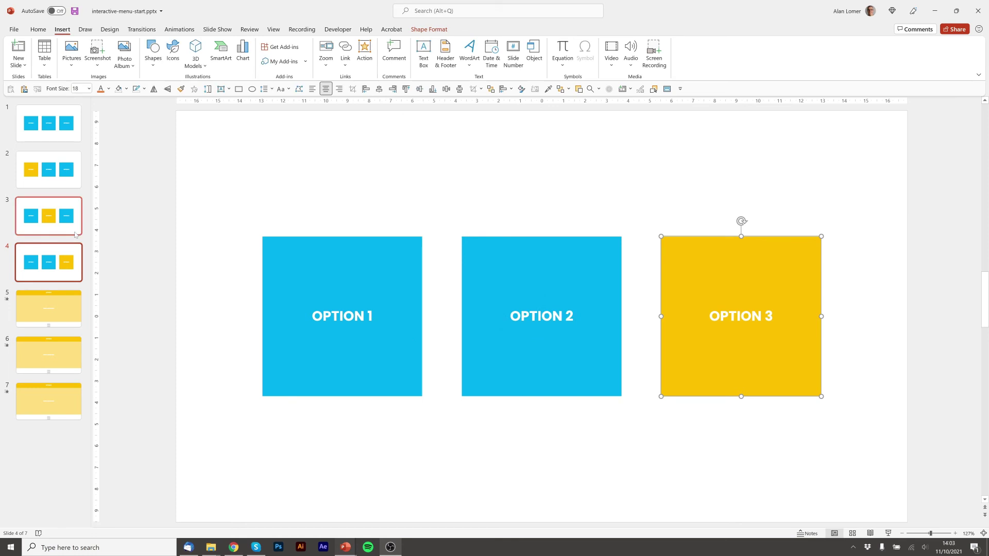
- Apply the Morph transition to slides 2 to 4 with a duration of 00.10
left_click(63, 135)
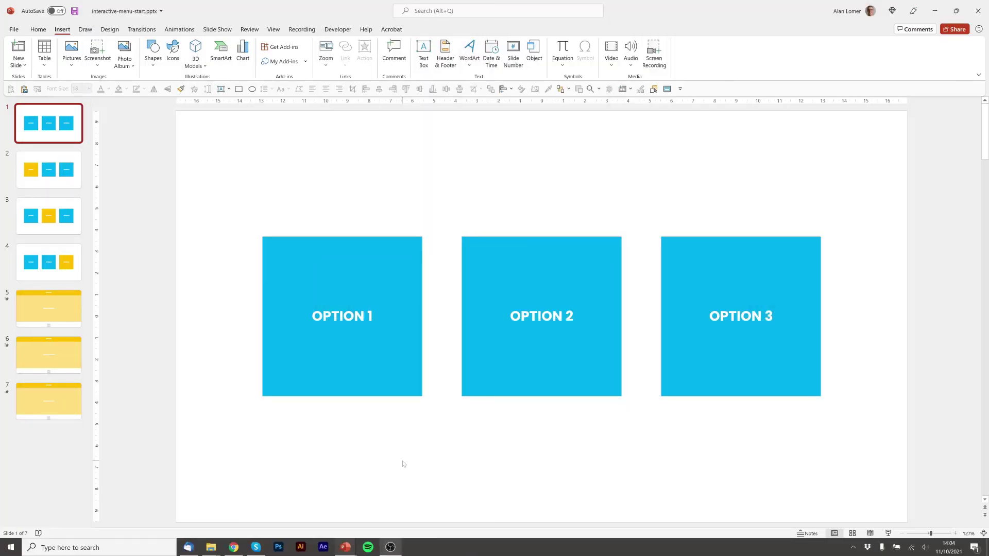
left_click(341, 277)
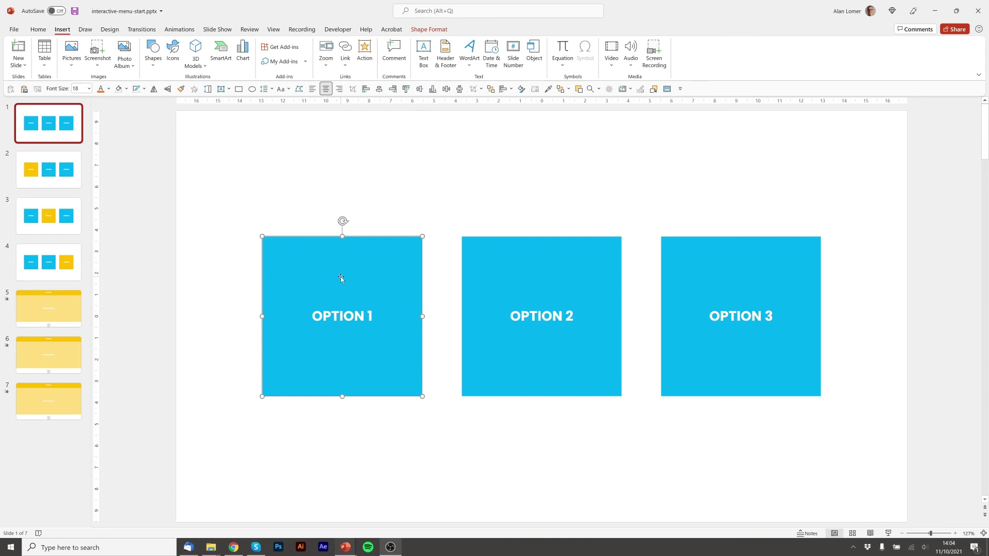
left_click(51, 169)
left_click(58, 260, "shift")
left_click(142, 29)
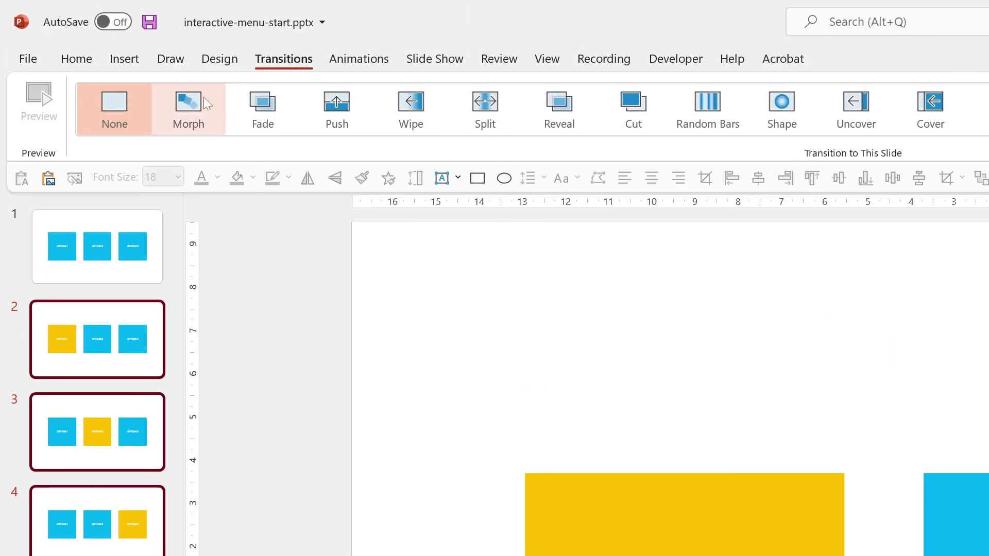
left_click(202, 98)
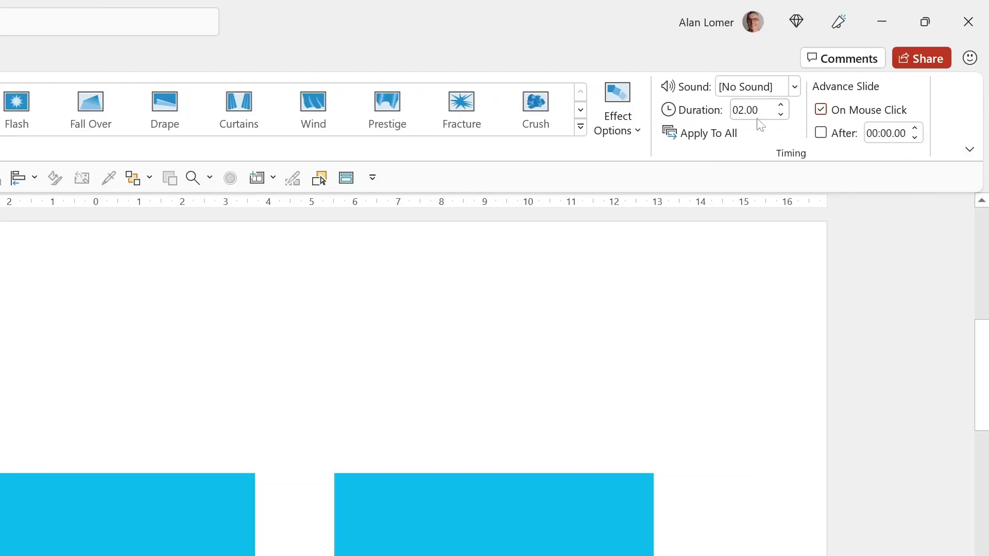
left_click(774, 111)
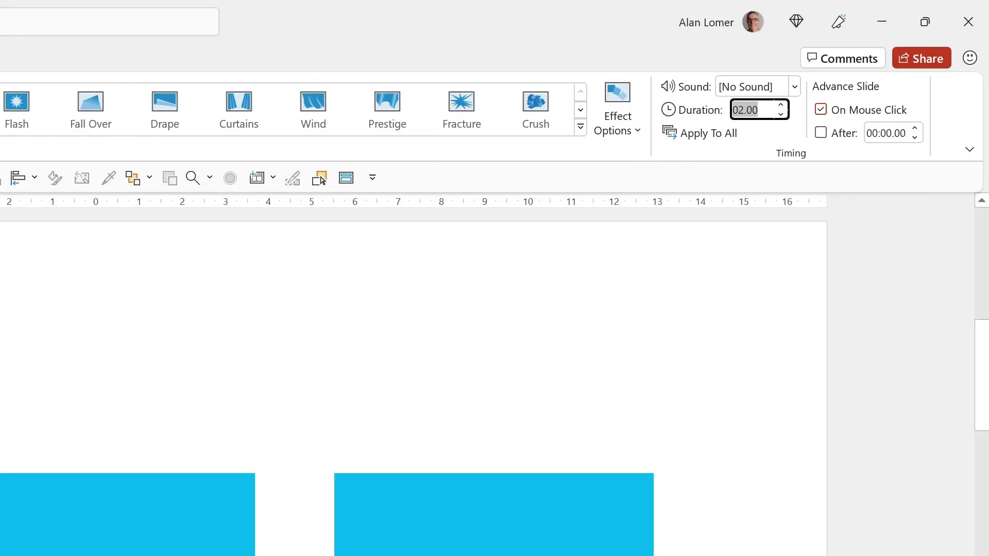
type("00.10")
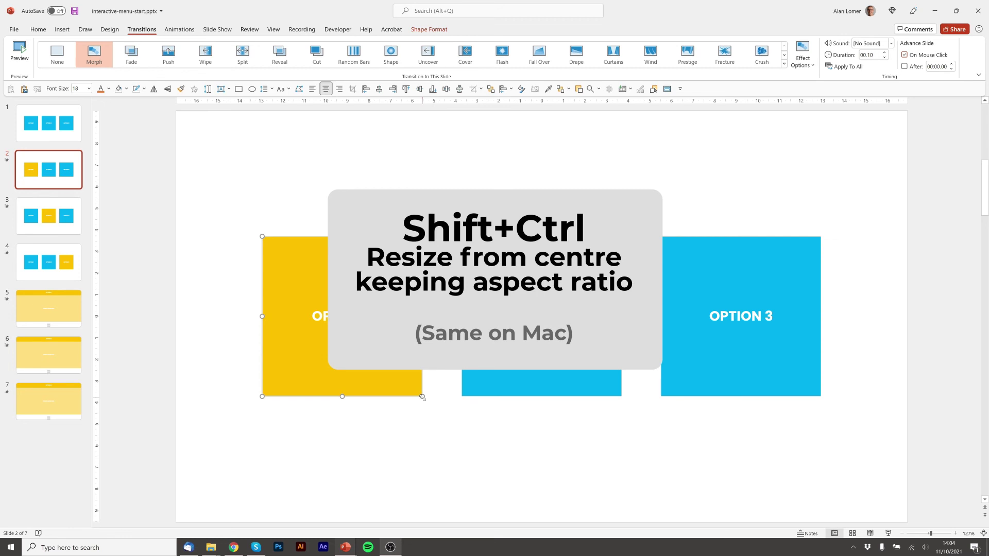
- Enlarge the yellow option square on slides 2, 3 and 4 slightly from its centre, keeping its proportions
left_click_drag(422, 397, 434, 407)
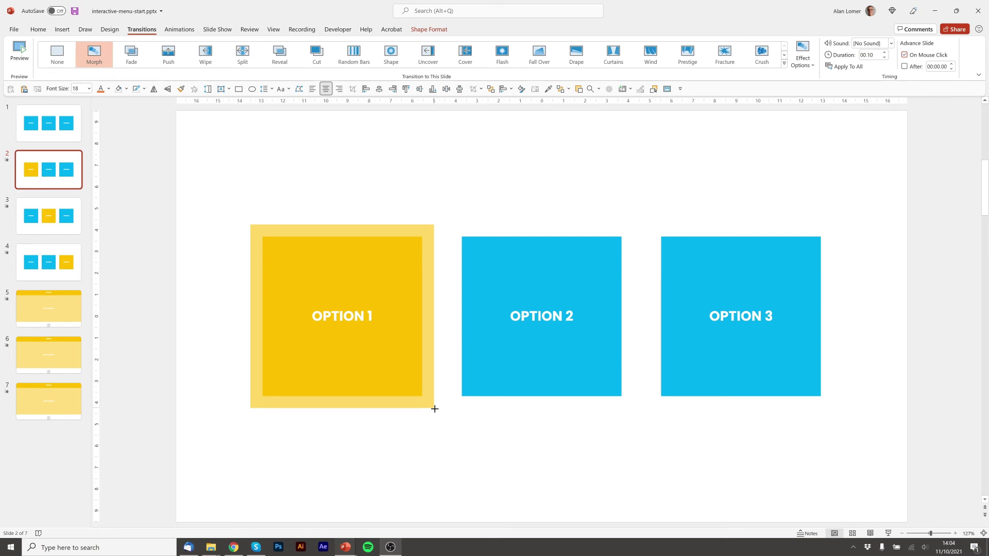
left_click_drag(434, 408, 434, 408)
left_click(48, 216)
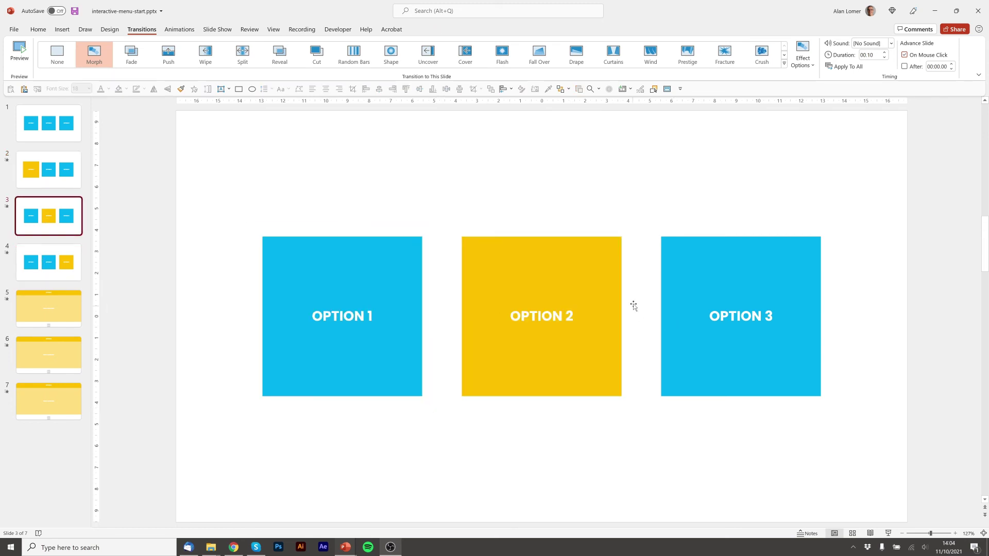
left_click(579, 270)
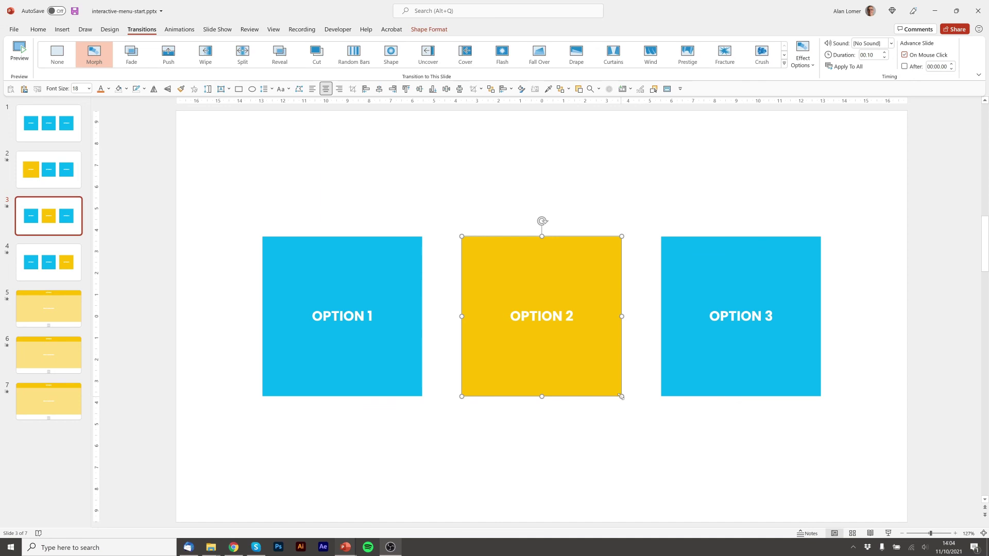
left_click_drag(621, 397, 633, 408)
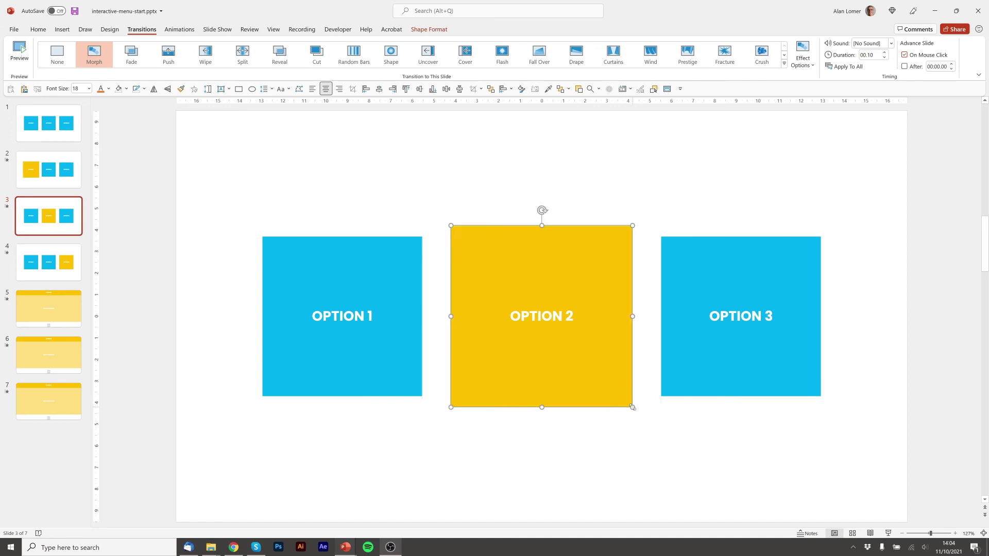
left_click(77, 260)
left_click(767, 268)
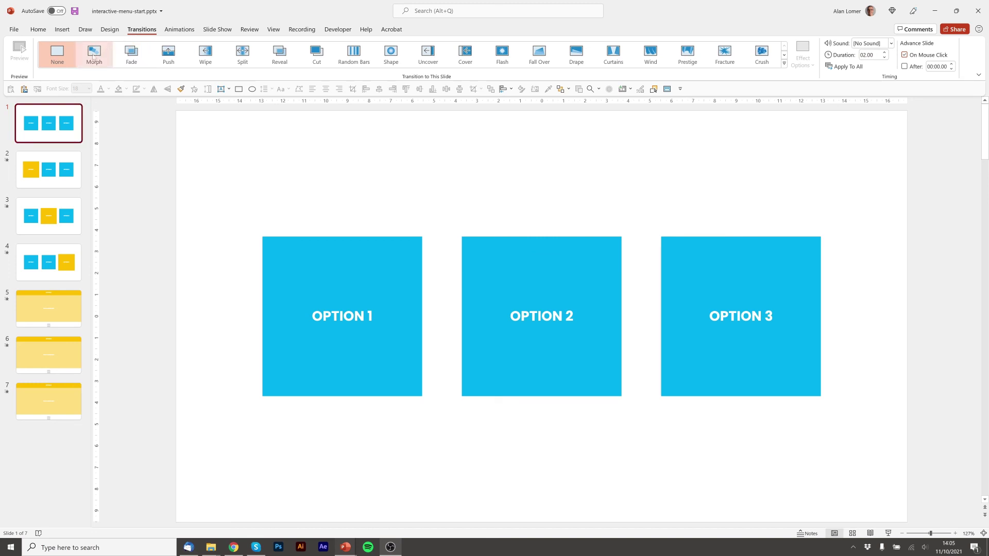
- Apply the Morph transition to slide 1 with a duration of 00.10
left_click(94, 56)
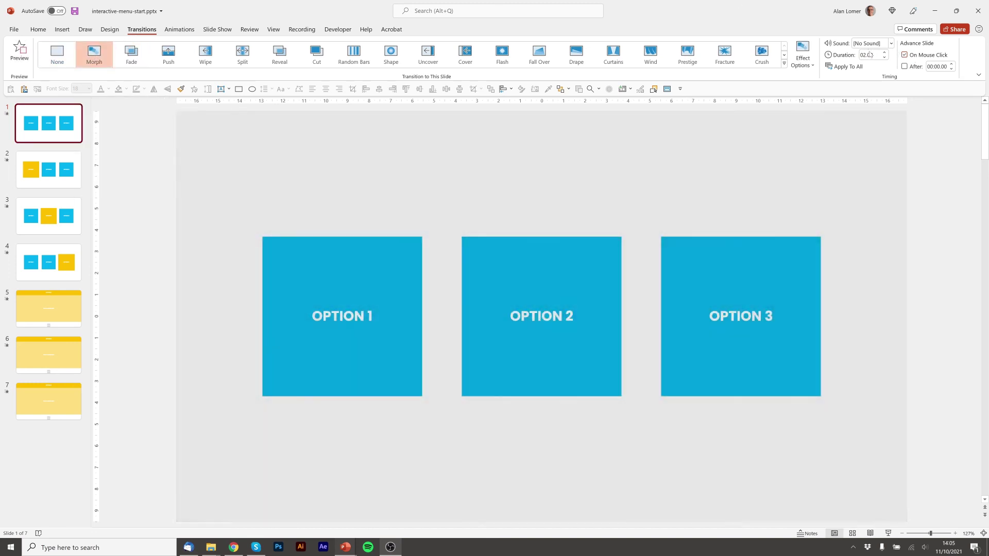
left_click(870, 55)
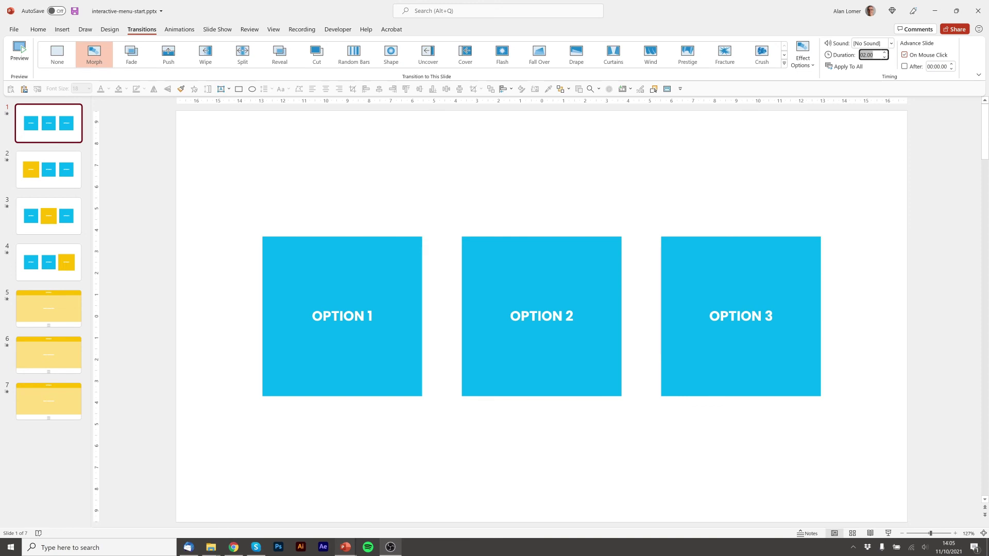
type("00.10")
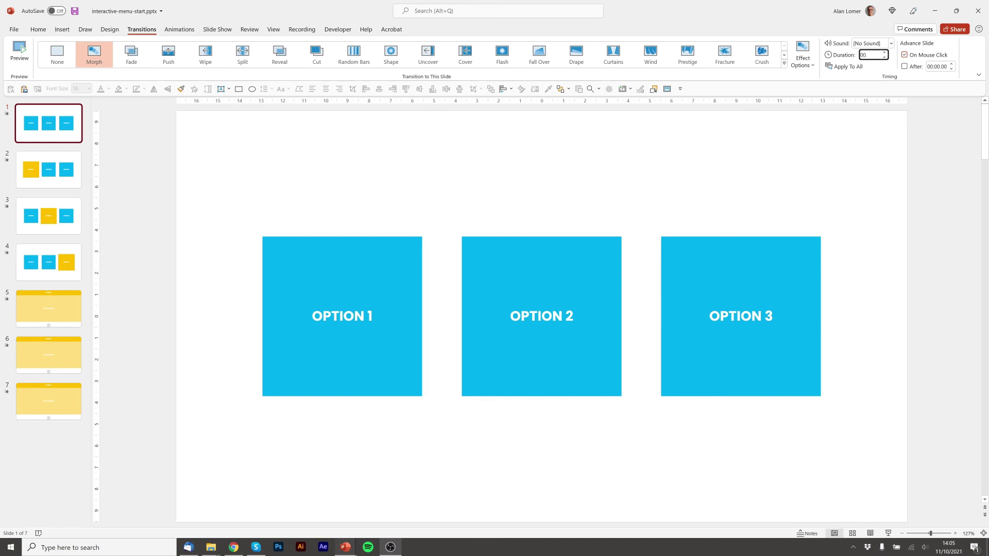